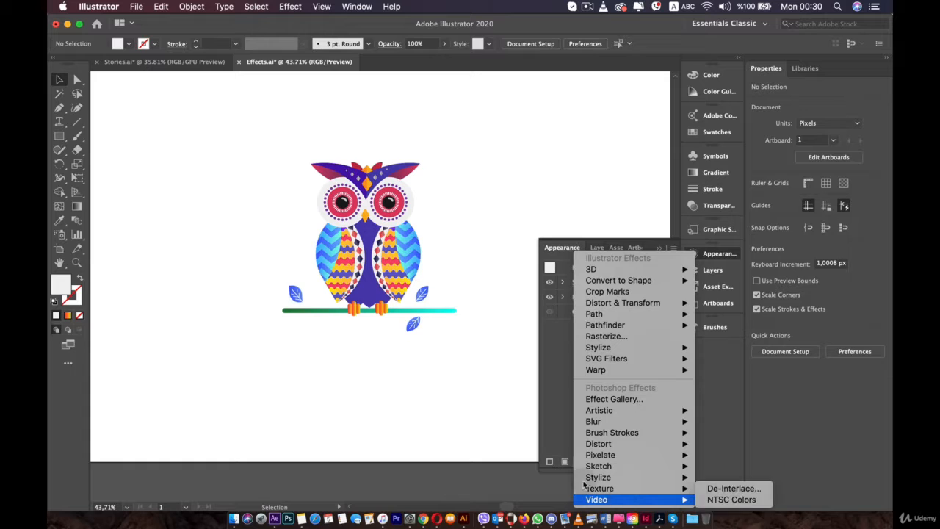
click(444, 216)
click(284, 6)
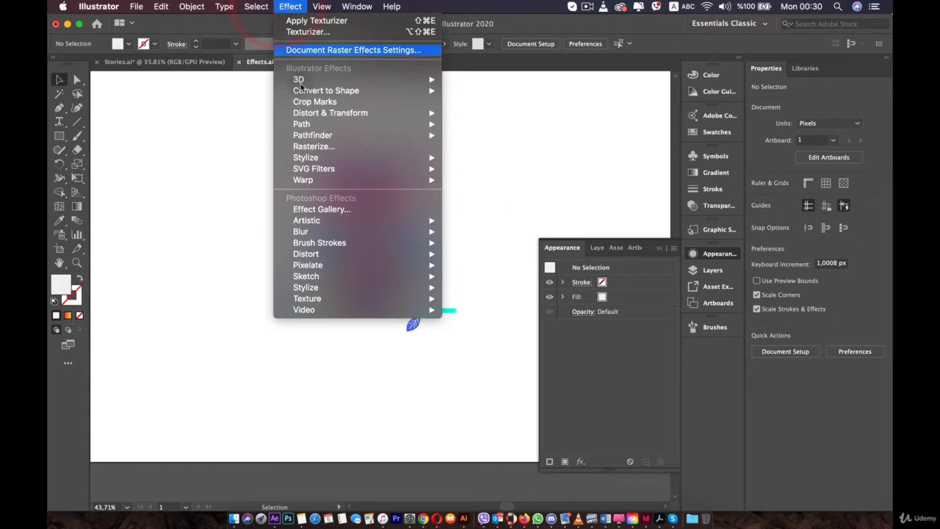
mouse_move(401, 76)
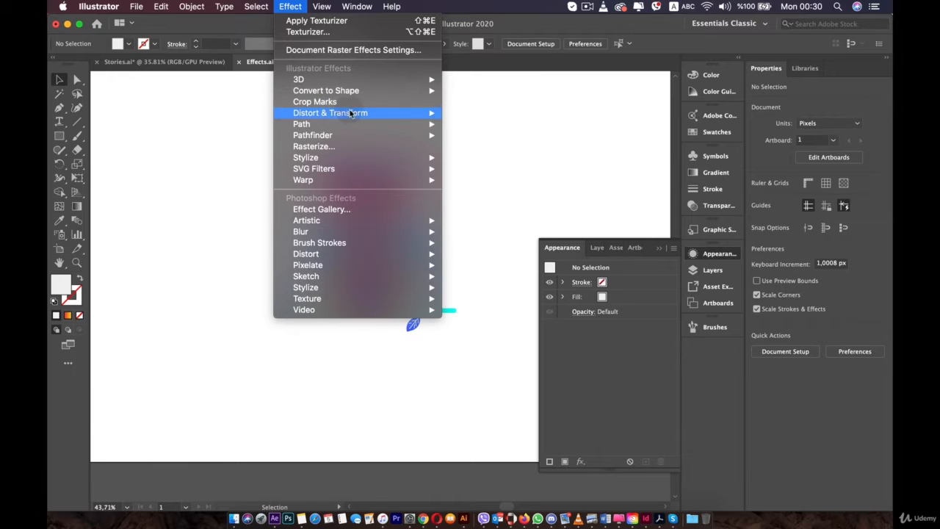
mouse_move(340, 116)
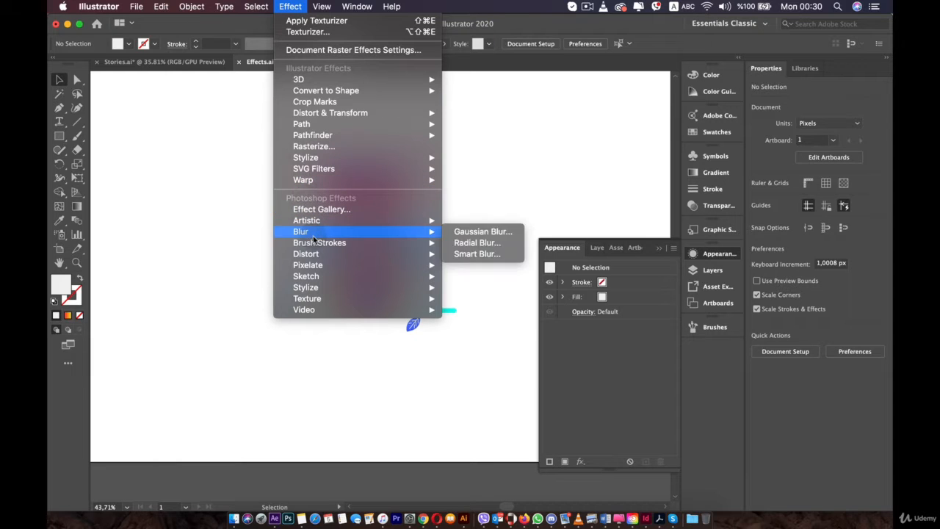
mouse_move(317, 245)
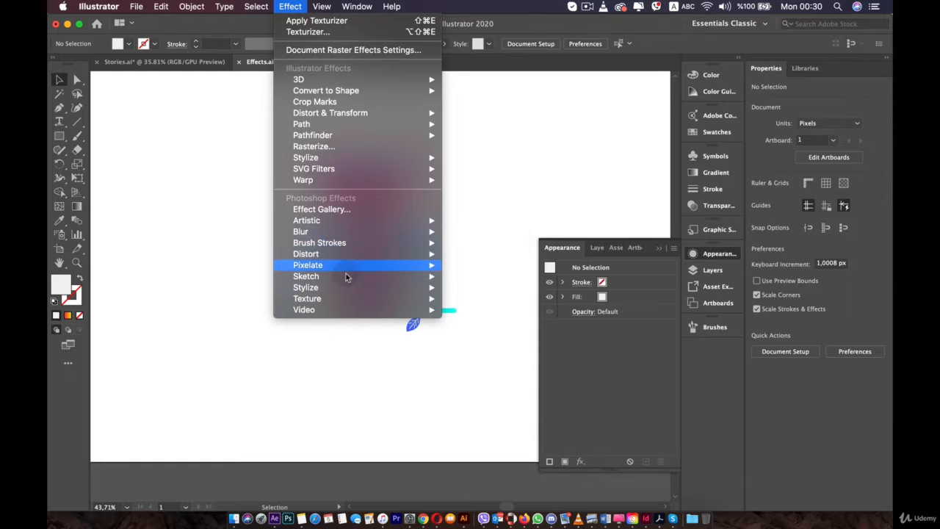
mouse_move(343, 276)
mouse_move(332, 257)
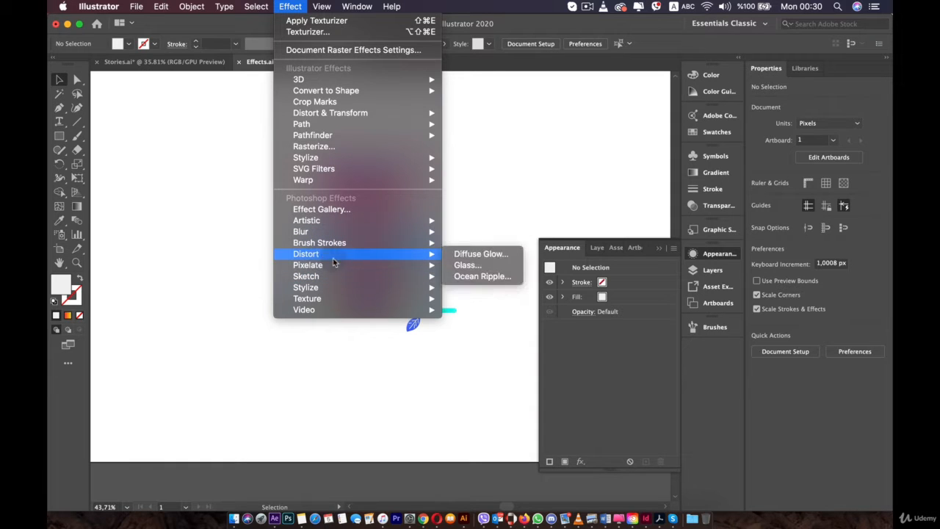
click(224, 216)
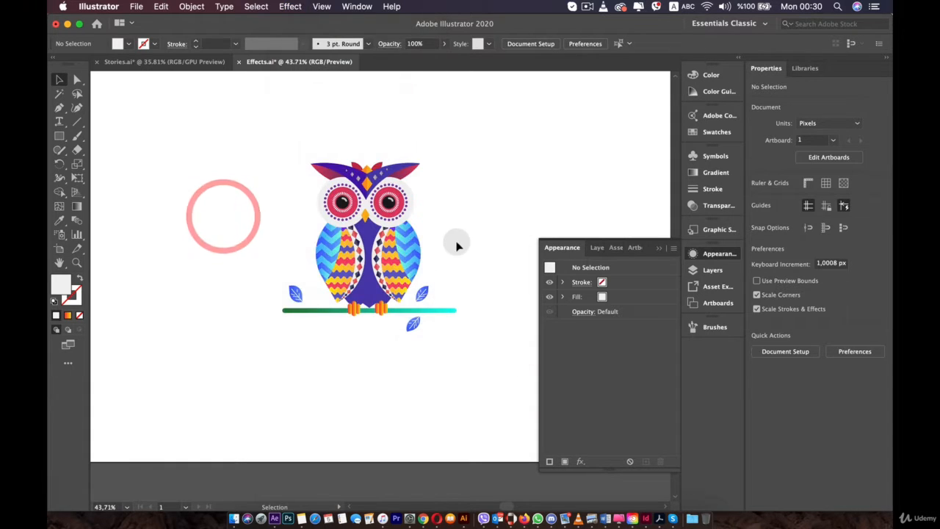
Step: Duplicate the owl group horizontally, placing the copy about 460 px to the left of the original
key(space)
drag(452, 245, 543, 240)
click(489, 218)
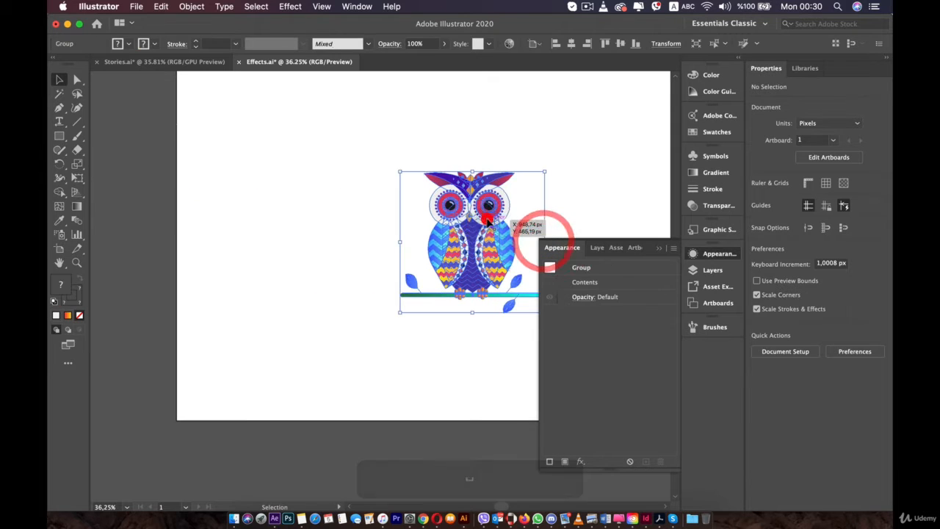
drag(451, 231, 305, 232)
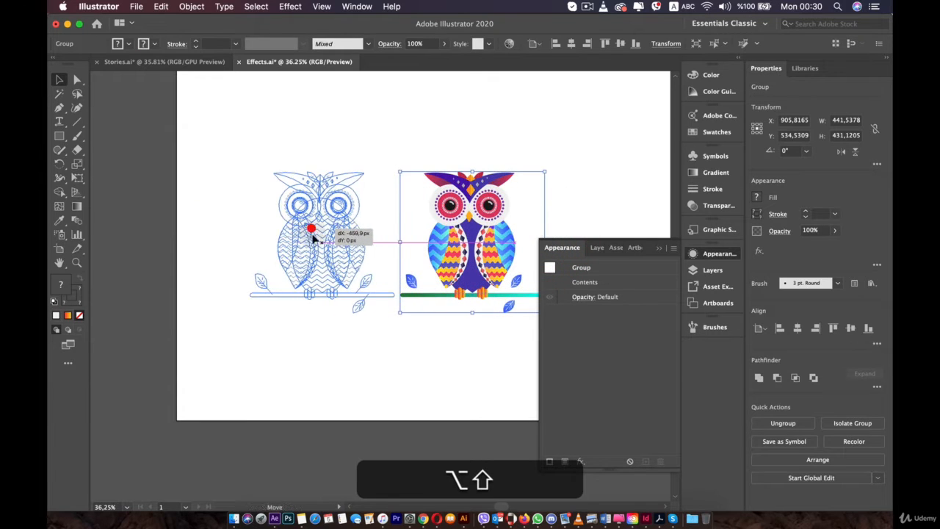
click(330, 349)
scroll(305, 230, up, 4)
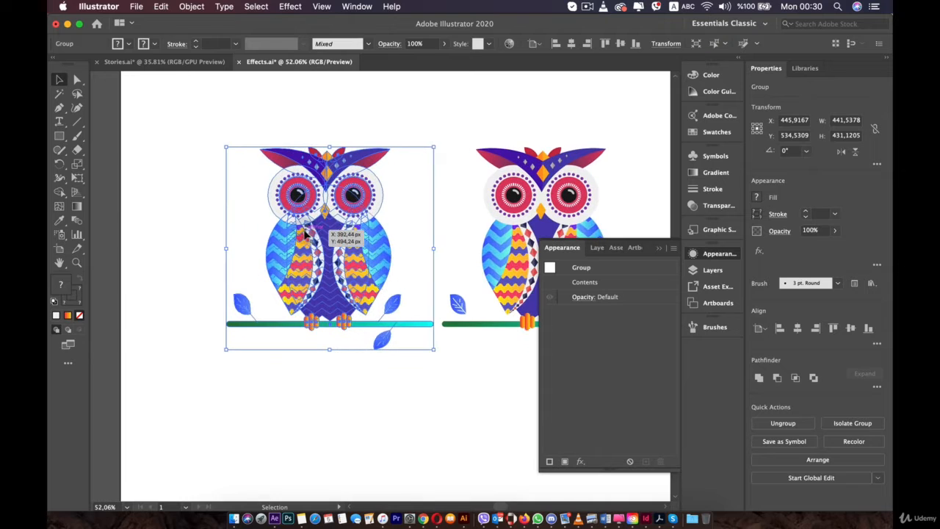
Step: Apply the Patchwork texture effect to the left owl copy with a square size of 4 and a relief of 8
click(297, 6)
mouse_move(327, 294)
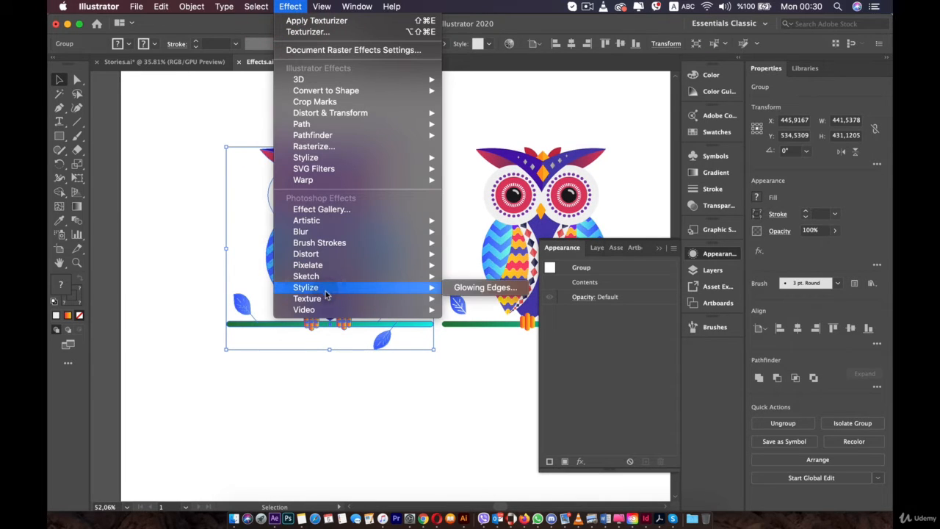
mouse_move(404, 303)
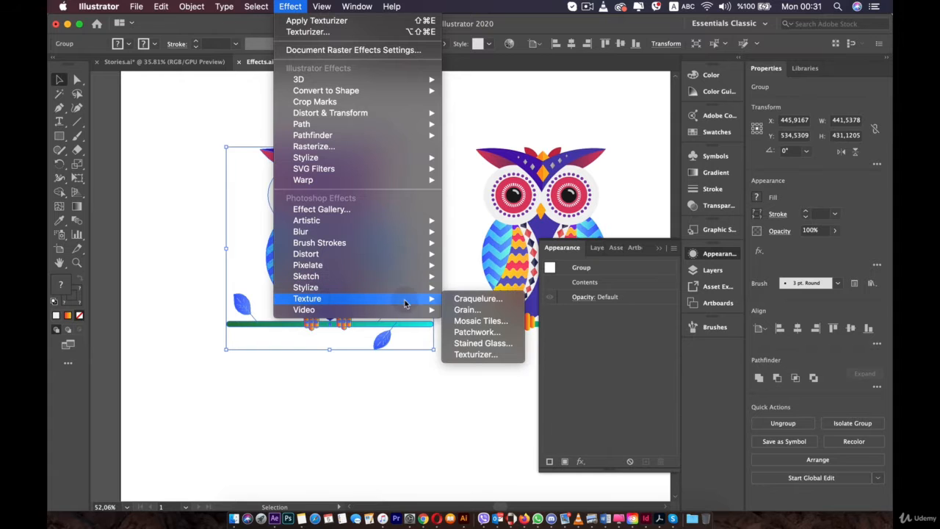
click(474, 332)
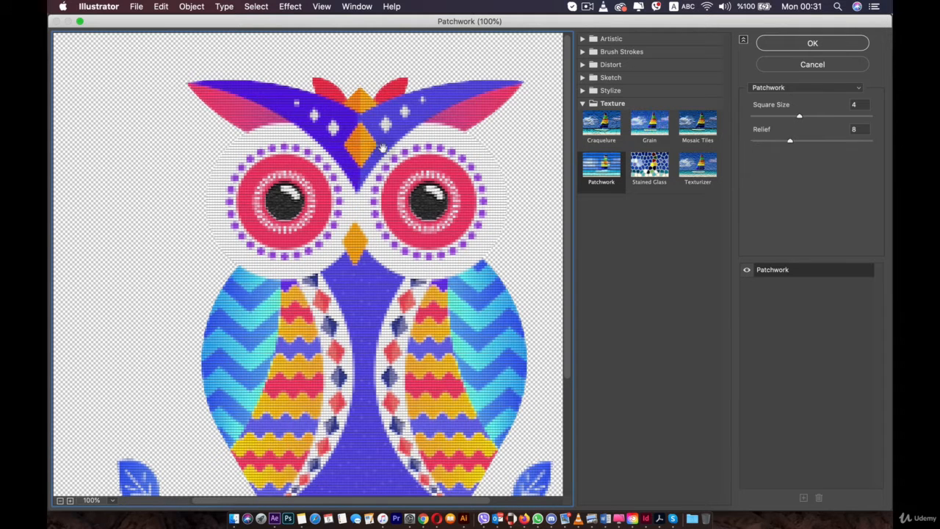
click(696, 169)
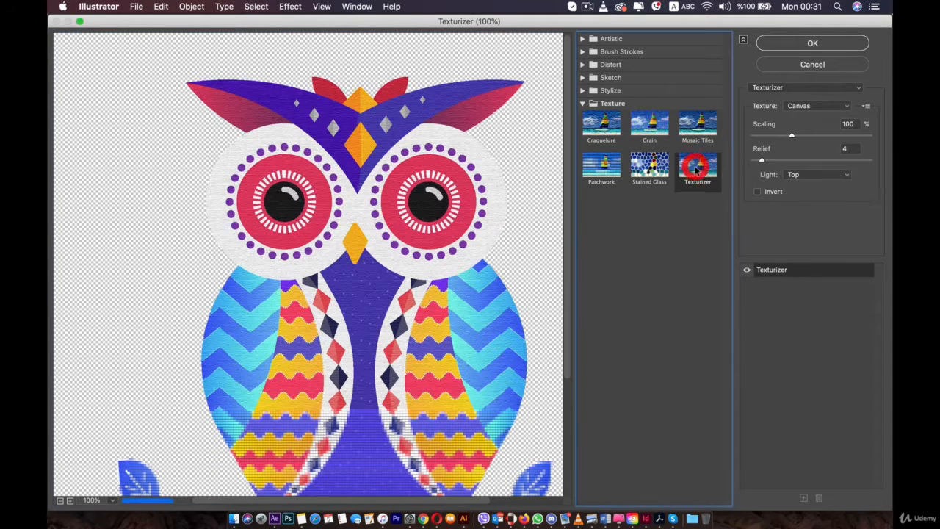
click(649, 169)
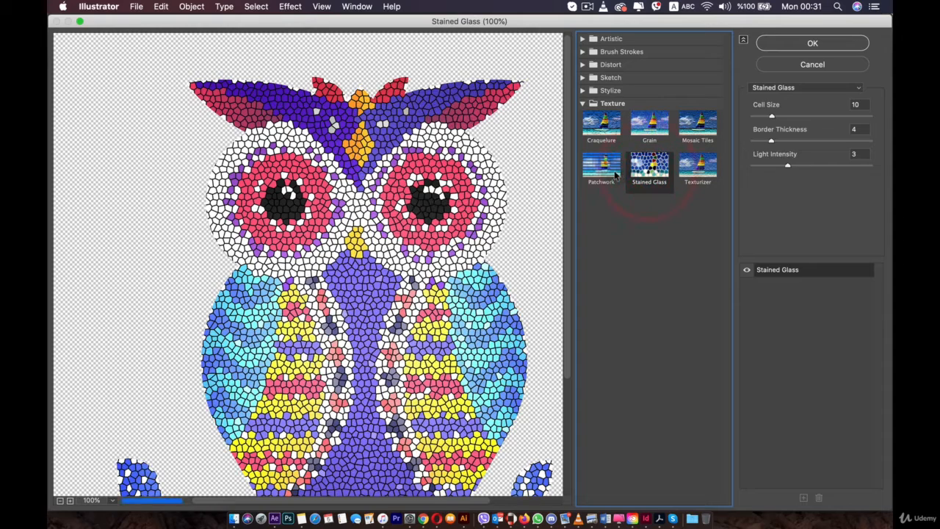
click(604, 167)
click(832, 41)
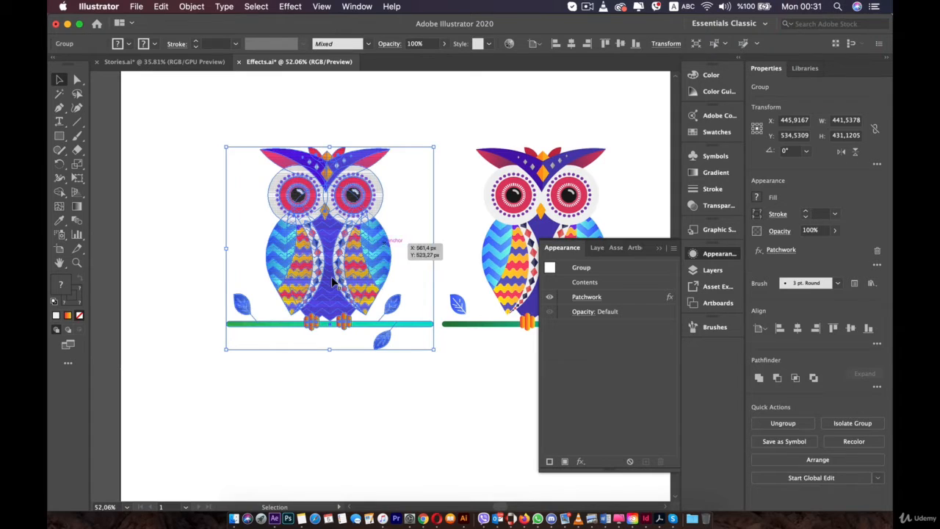
Step: Examine the patchwork tiles on the left owl's wing up close and compare them with the whole artwork
click(354, 374)
click(369, 249)
scroll(371, 257, up, 5)
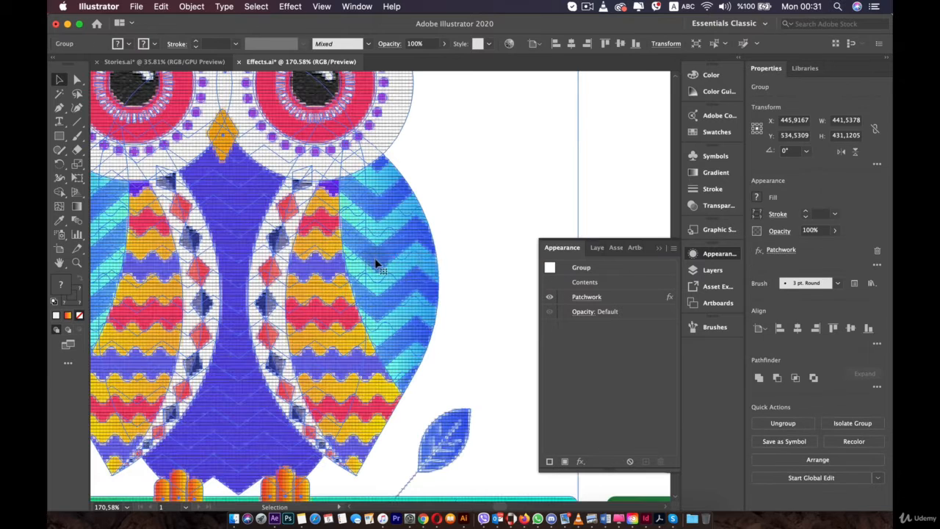
scroll(379, 266, up, 3)
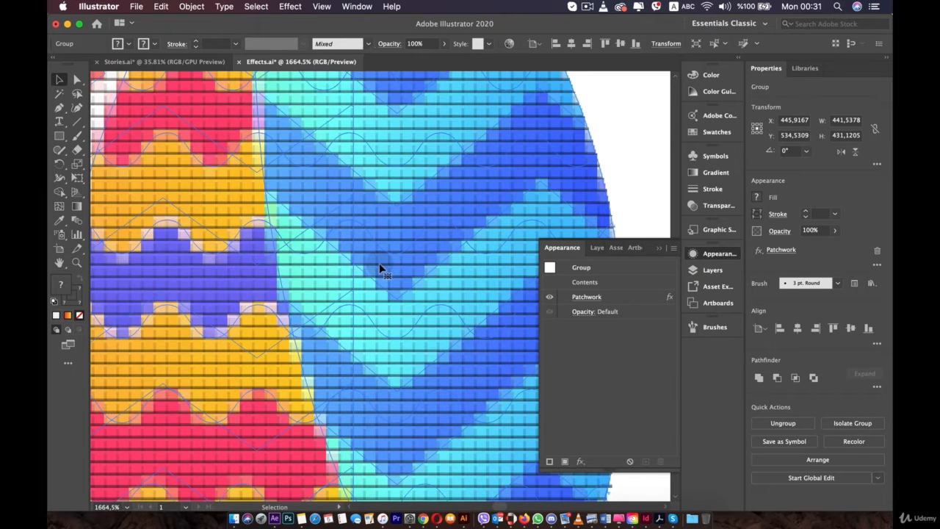
scroll(379, 266, up, 3)
scroll(379, 265, up, 2)
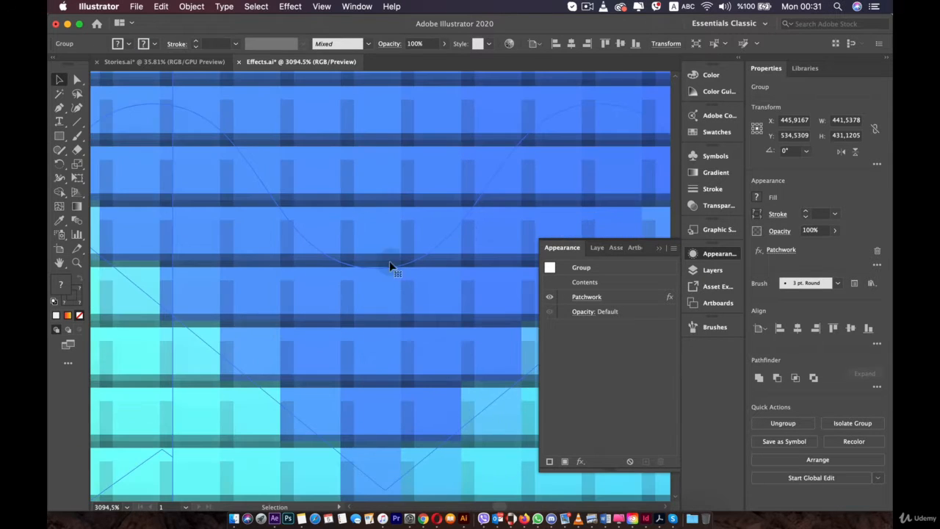
scroll(371, 248, up, 3)
scroll(260, 296, up, 1)
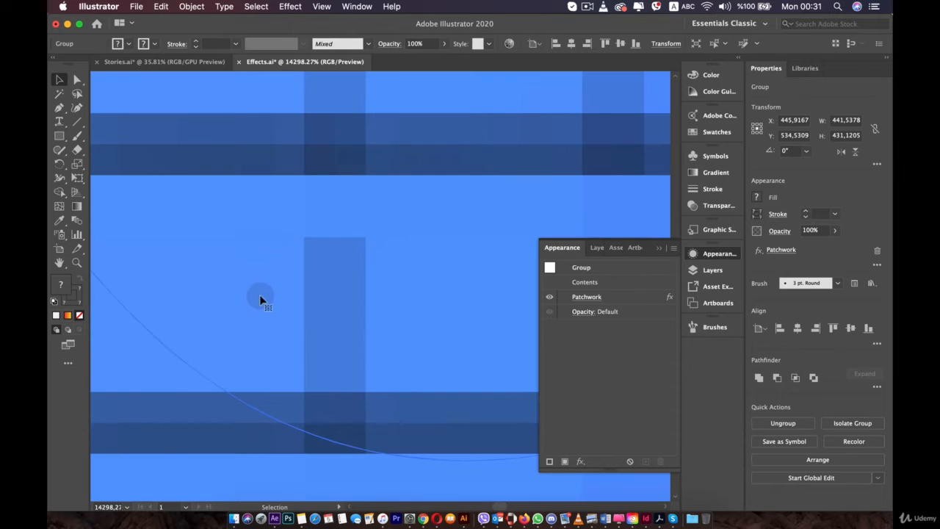
scroll(336, 238, down, 8)
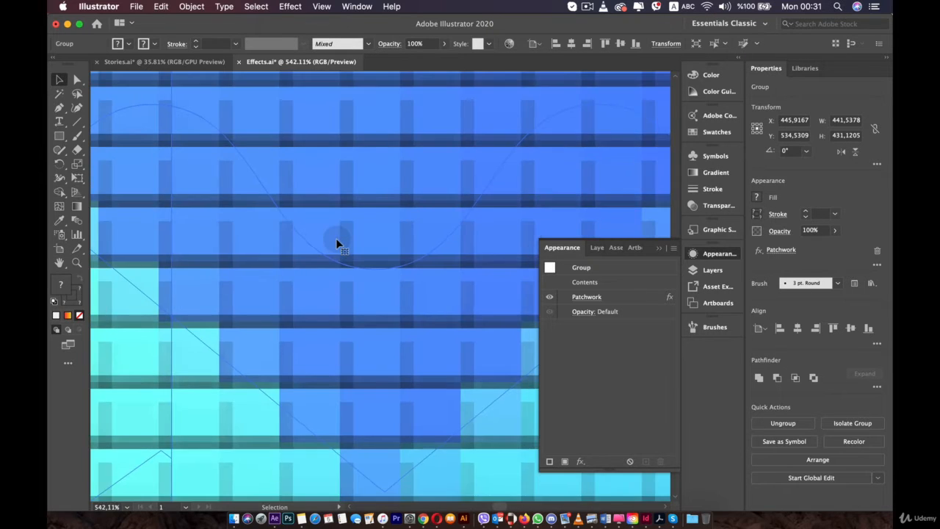
scroll(335, 239, down, 2)
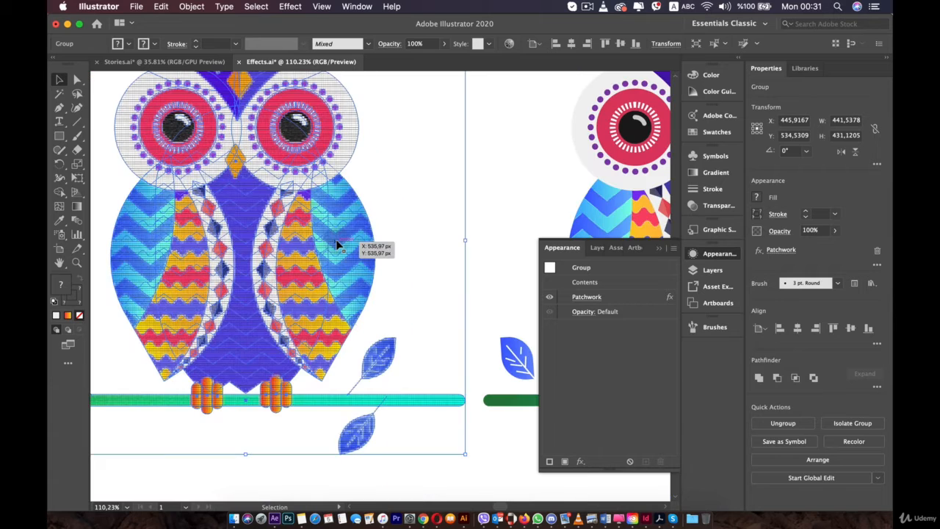
scroll(337, 245, down, 1)
Step: Set the document raster effects resolution to Screen (72 ppi) and deselect the artwork
click(302, 6)
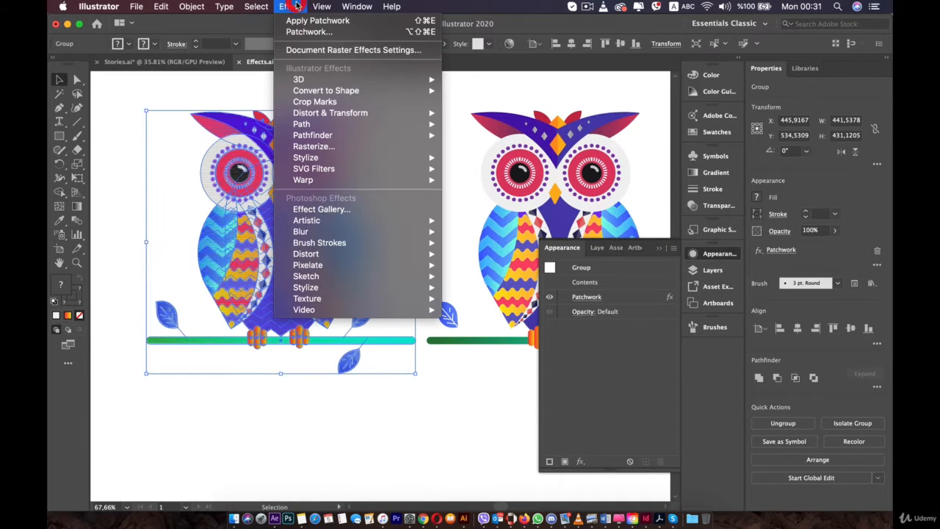
click(334, 51)
click(461, 173)
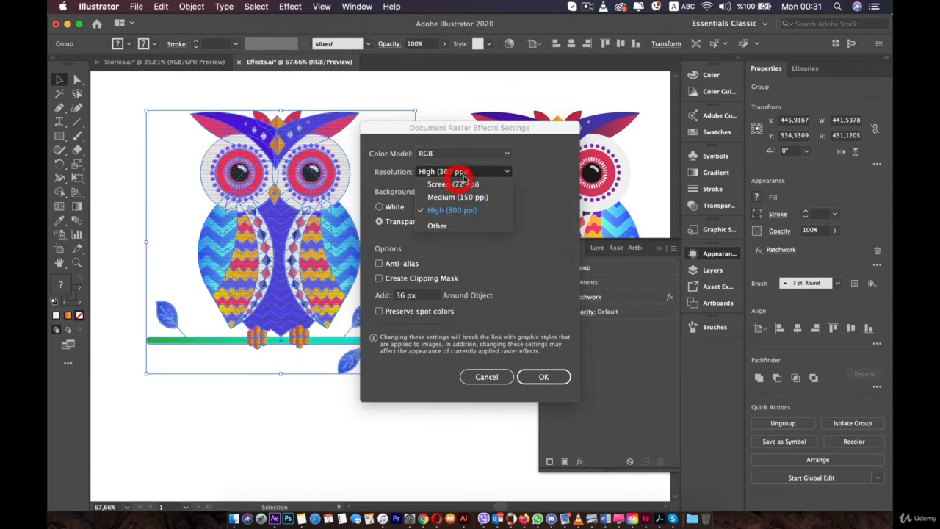
click(464, 184)
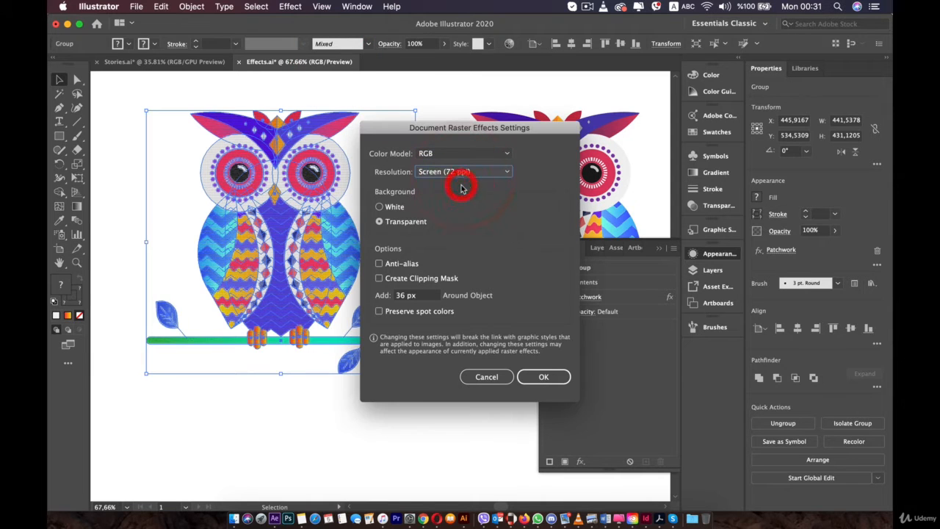
click(553, 380)
click(378, 420)
Step: Inspect how the left owl's patchwork texture renders at the new raster resolution, both in detail and as a whole
scroll(324, 279, up, 1)
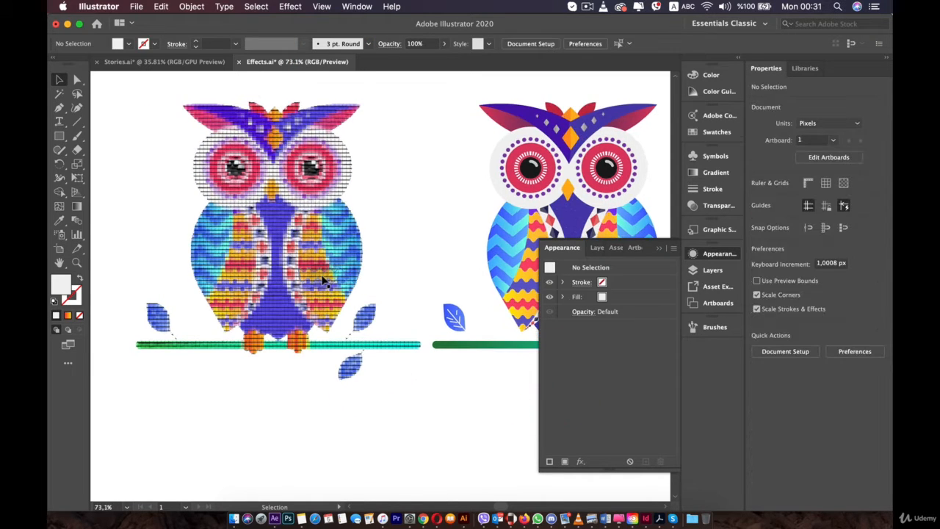
scroll(323, 279, up, 3)
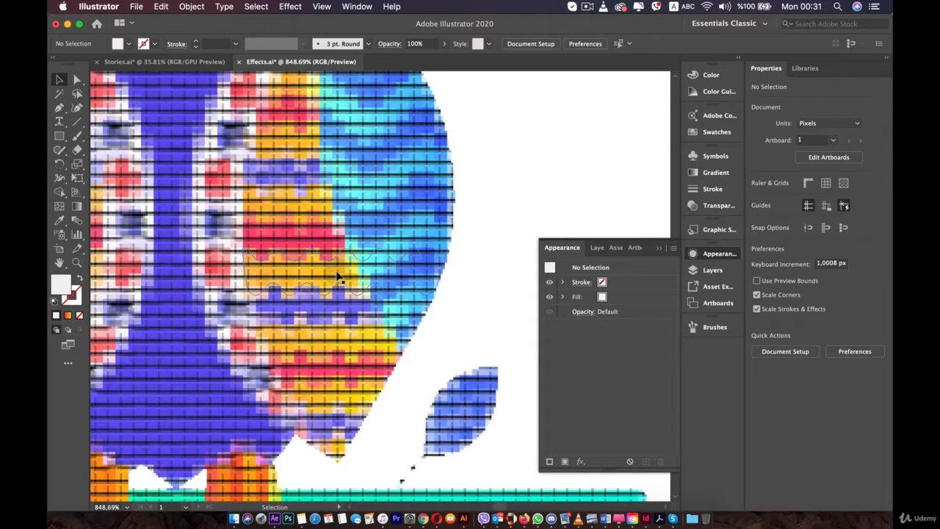
scroll(337, 278, up, 2)
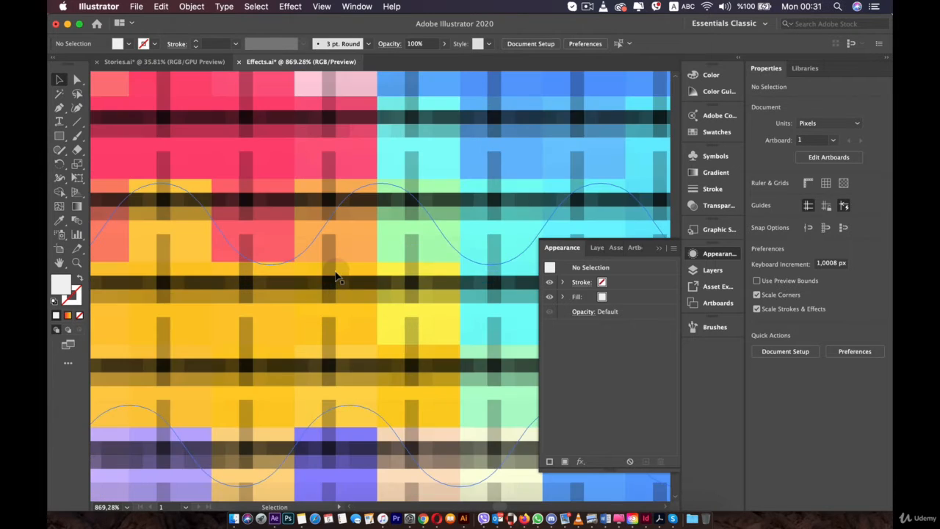
scroll(338, 278, down, 6)
scroll(339, 275, down, 1)
key(space)
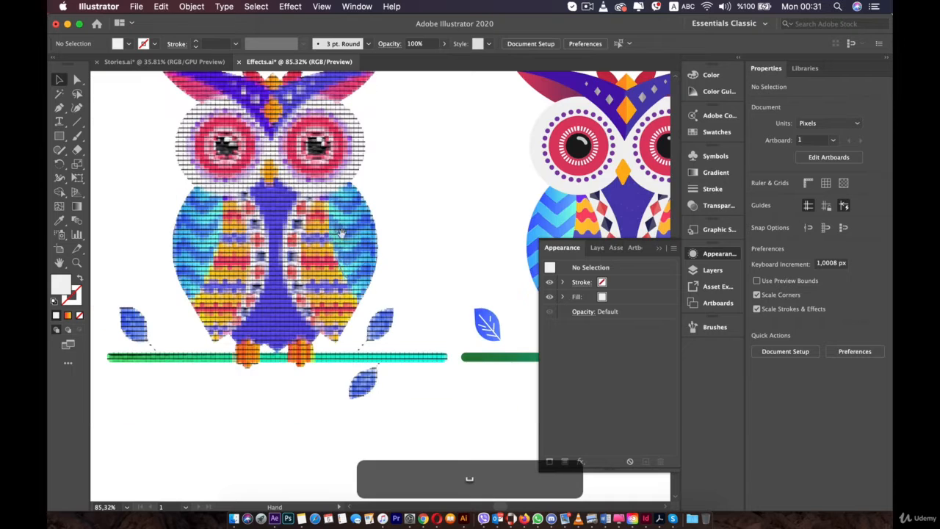
drag(343, 231, 357, 269)
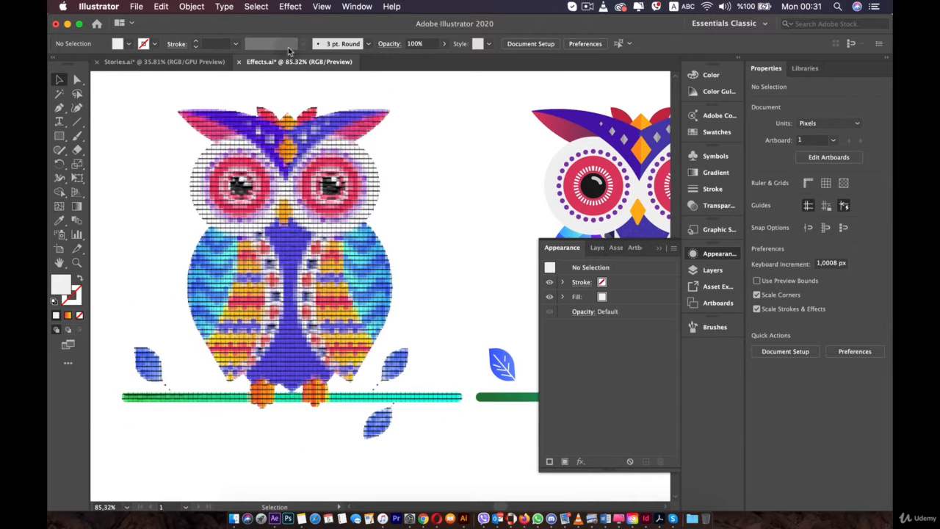
Step: Review the resolution choices in the document raster effects settings, keeping Screen (72 ppi)
click(291, 6)
click(330, 48)
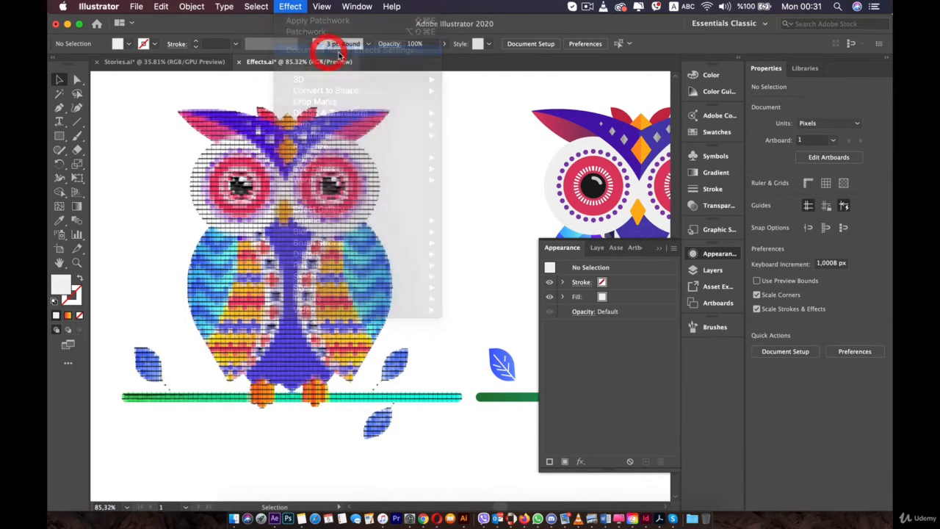
click(481, 171)
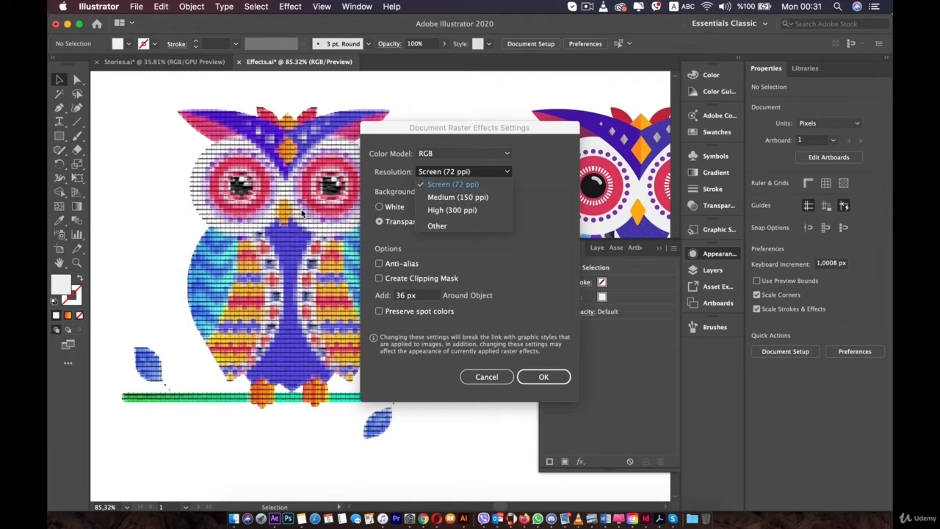
click(545, 378)
click(543, 376)
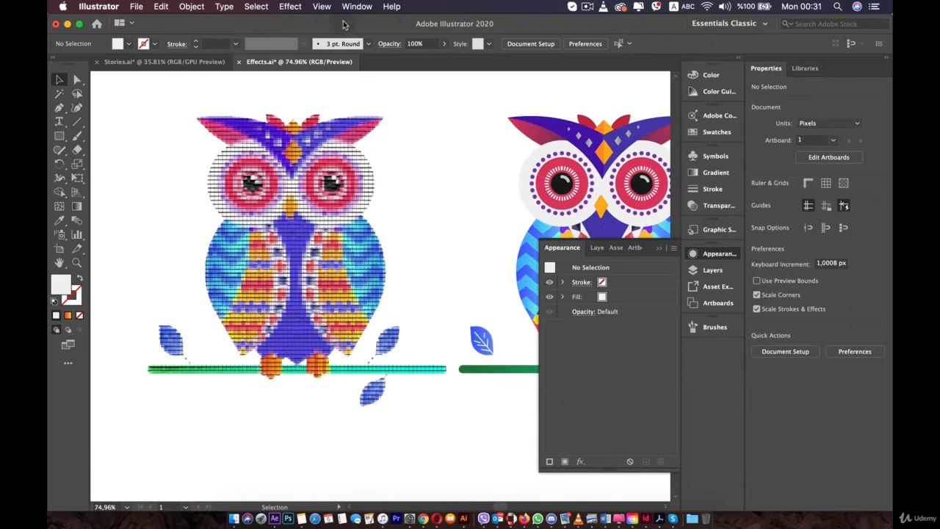
Step: Examine the original owl without effects beside the textured copy, up close and as a whole
key(space)
drag(328, 178, 158, 183)
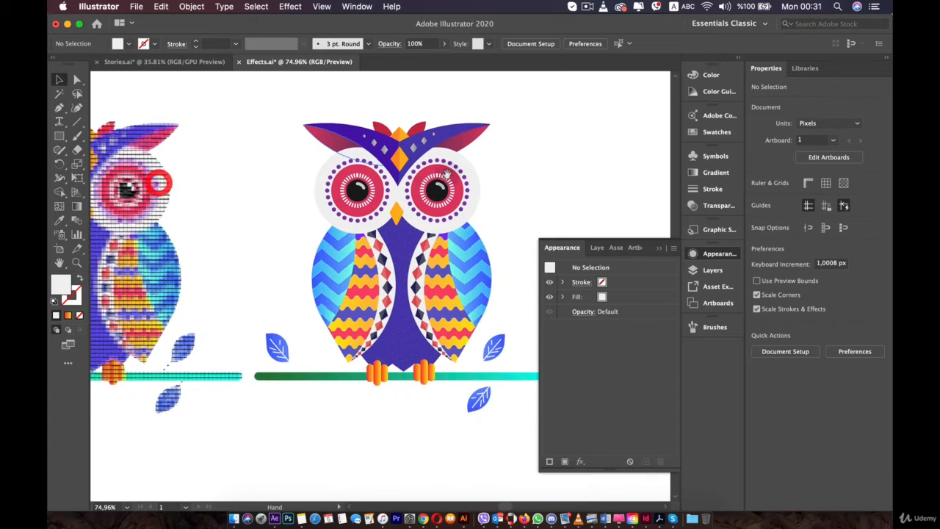
drag(481, 178, 450, 157)
scroll(325, 270, up, 3)
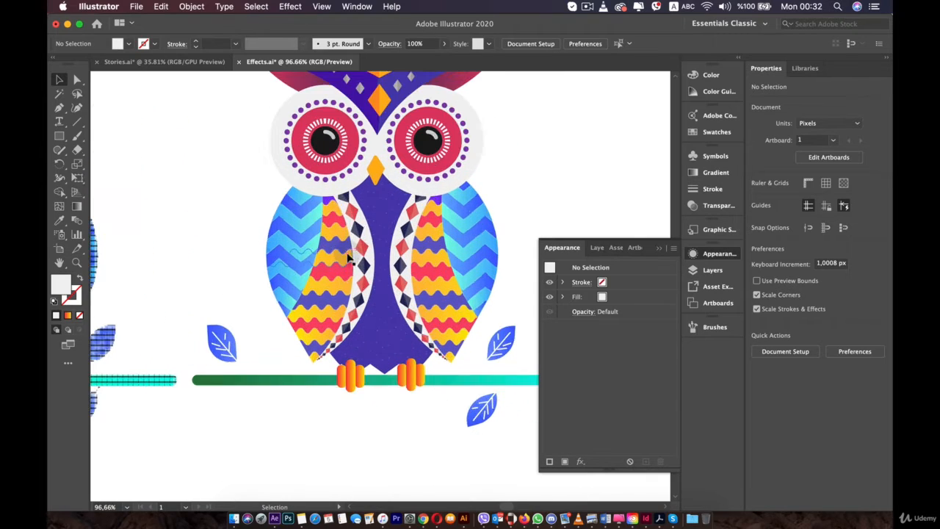
drag(339, 257, 381, 294)
key(space)
drag(406, 252, 228, 252)
click(497, 194)
scroll(497, 194, down, 2)
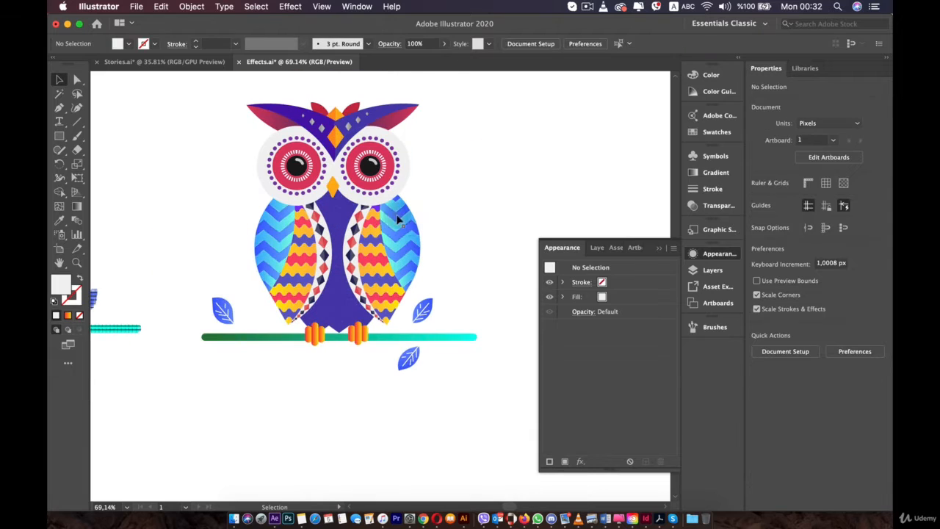
Step: Apply a Scribble effect with a path overlap of 7,07 px to the original owl group and deselect it
click(351, 129)
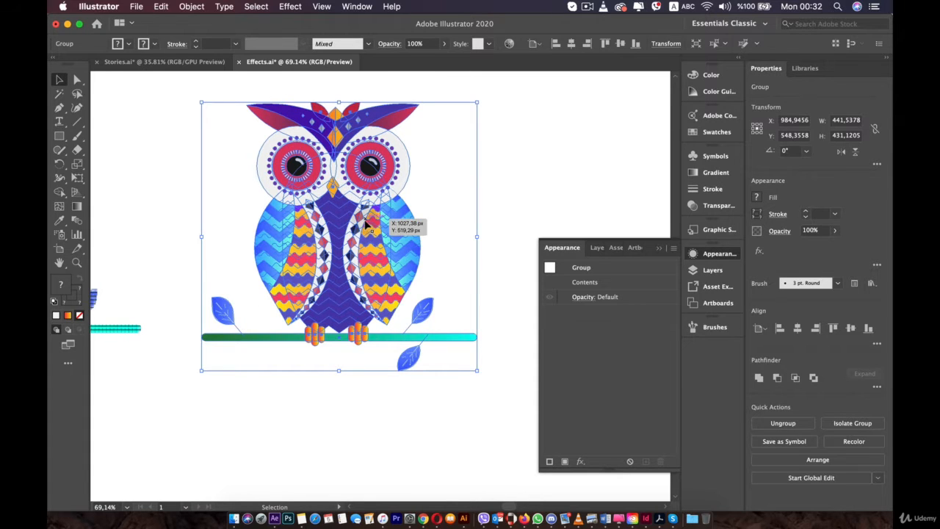
click(507, 192)
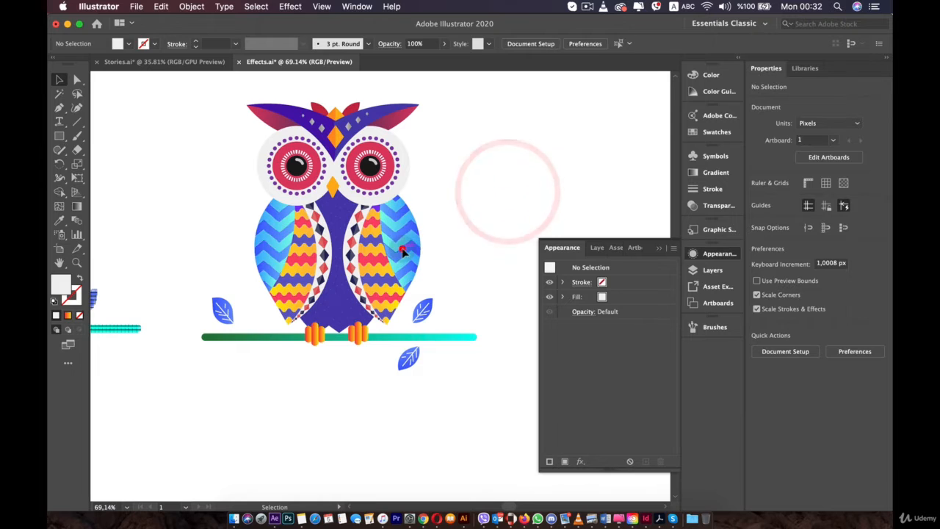
click(402, 249)
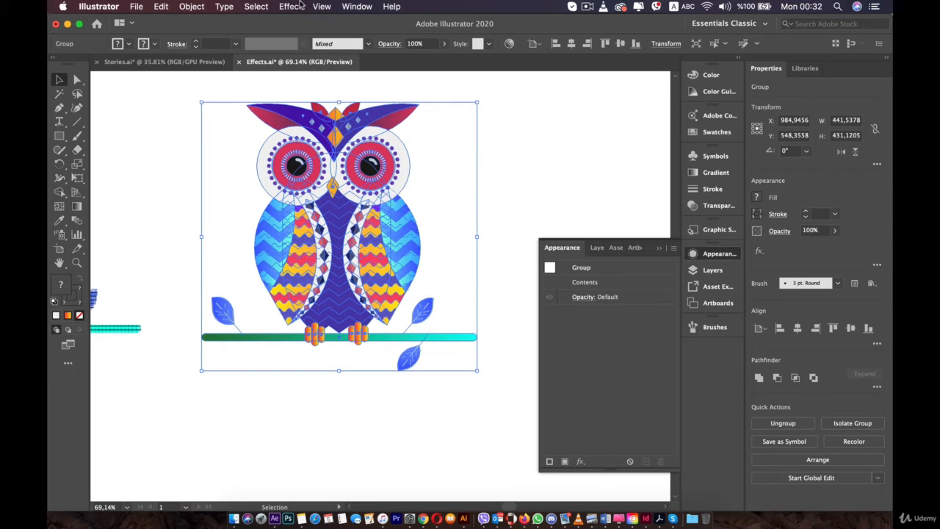
click(288, 8)
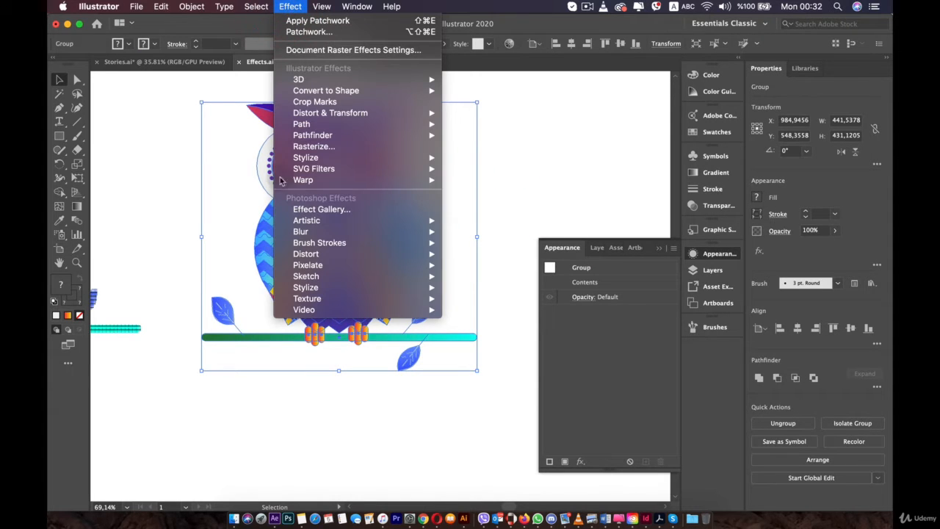
mouse_move(316, 159)
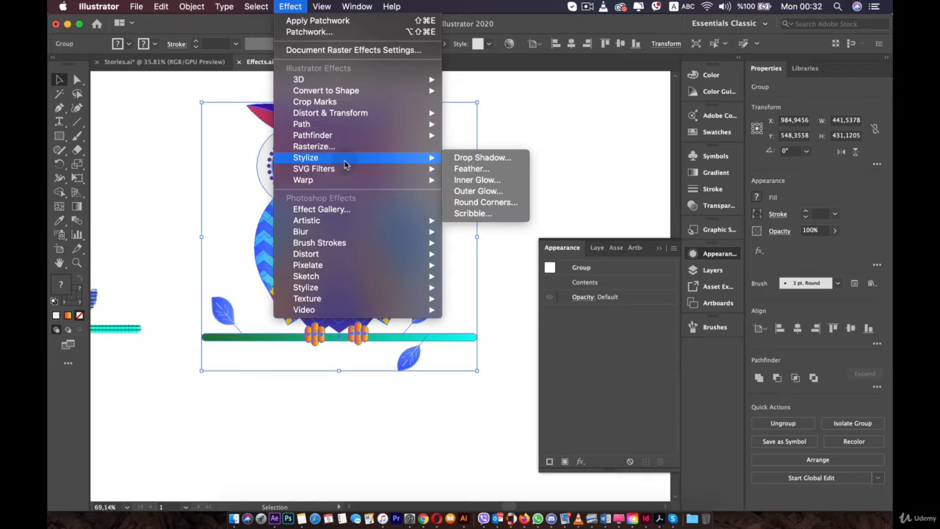
click(470, 214)
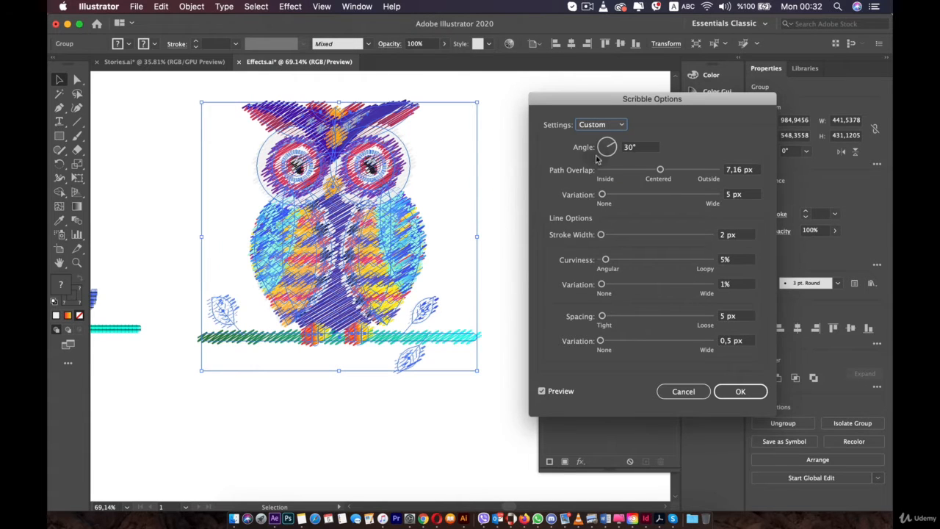
drag(660, 171, 656, 171)
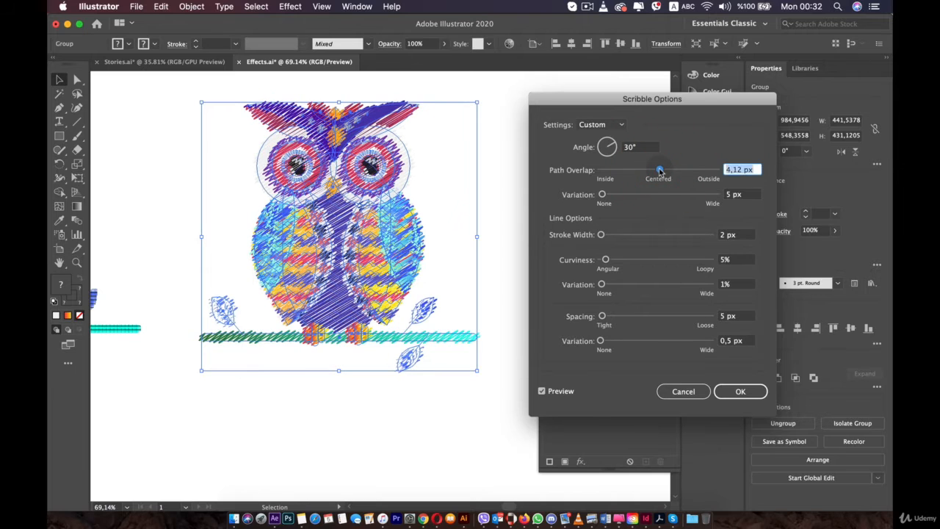
click(739, 391)
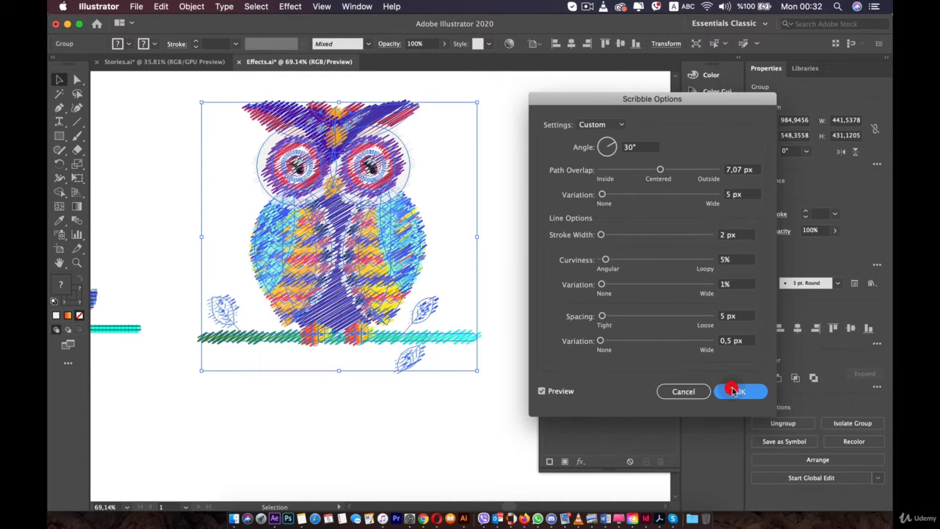
click(503, 193)
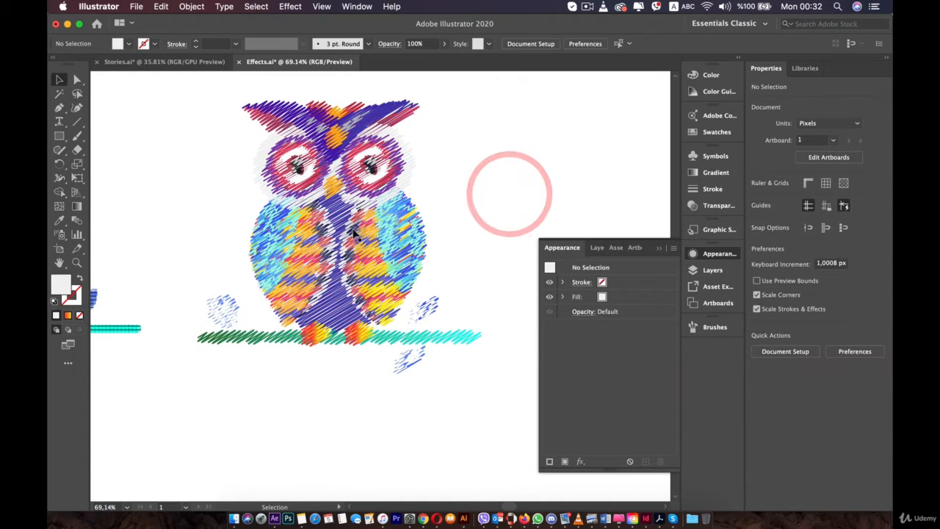
Step: Examine the edges of the scribbled owl's strokes up close, and compare it as a whole with the textured owl
scroll(389, 294, up, 5)
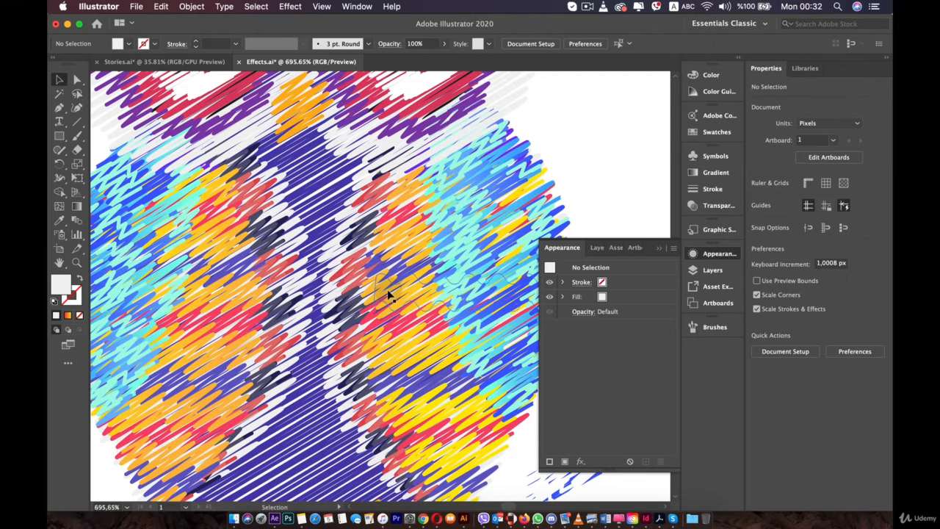
scroll(389, 294, up, 2)
scroll(311, 296, up, 3)
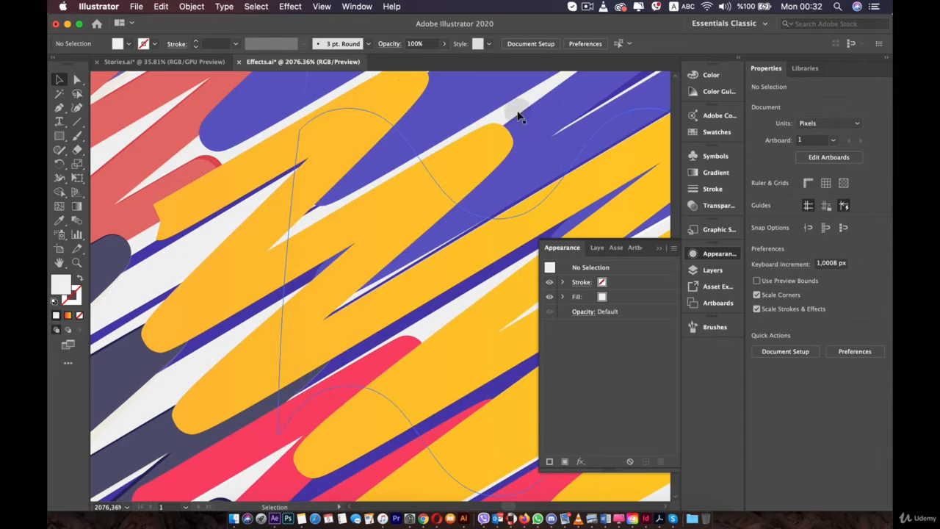
scroll(314, 288, down, 5)
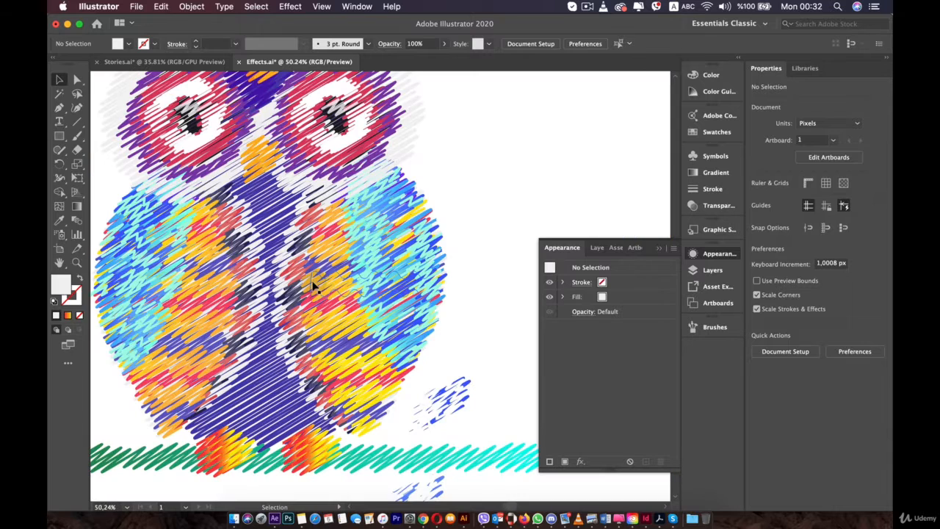
key(space)
drag(304, 272, 340, 239)
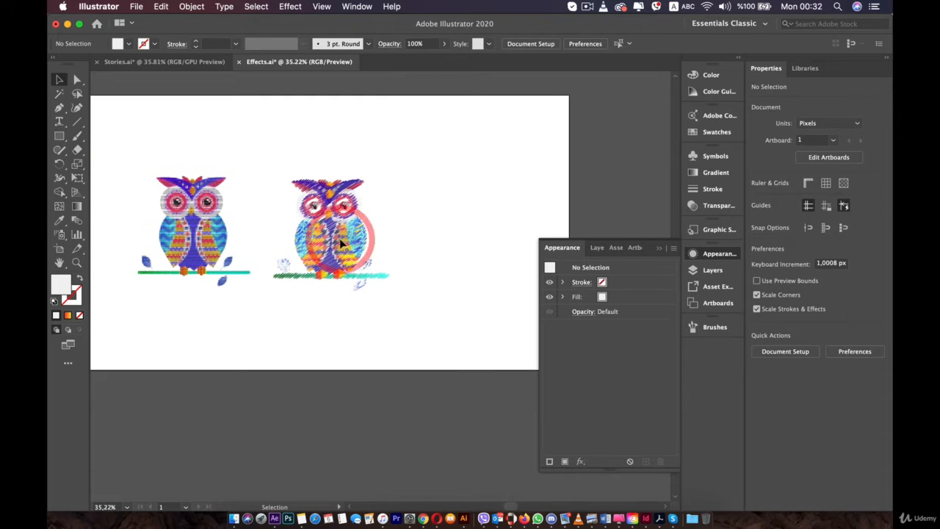
scroll(338, 242, up, 3)
Step: Select the scribbled owl and bring up its list of applied effects in the Appearance panel
drag(337, 399, 334, 271)
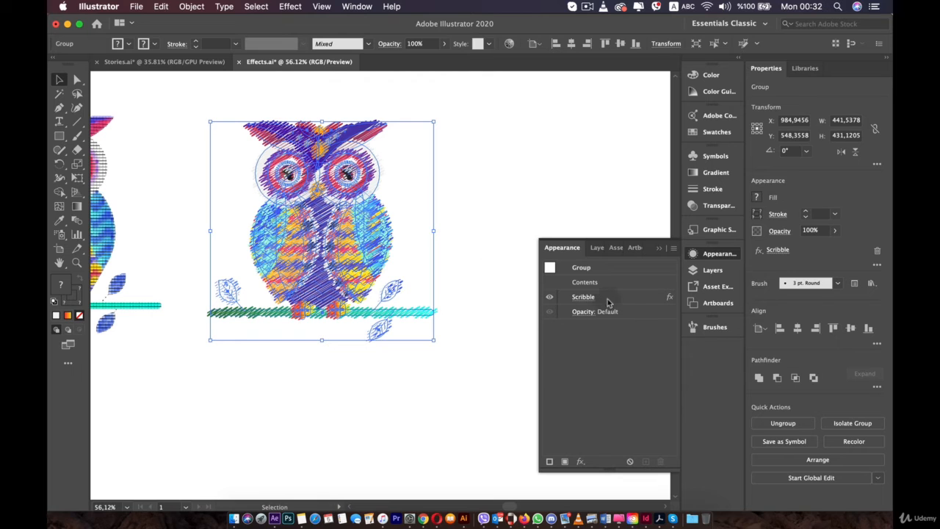
click(705, 252)
click(705, 253)
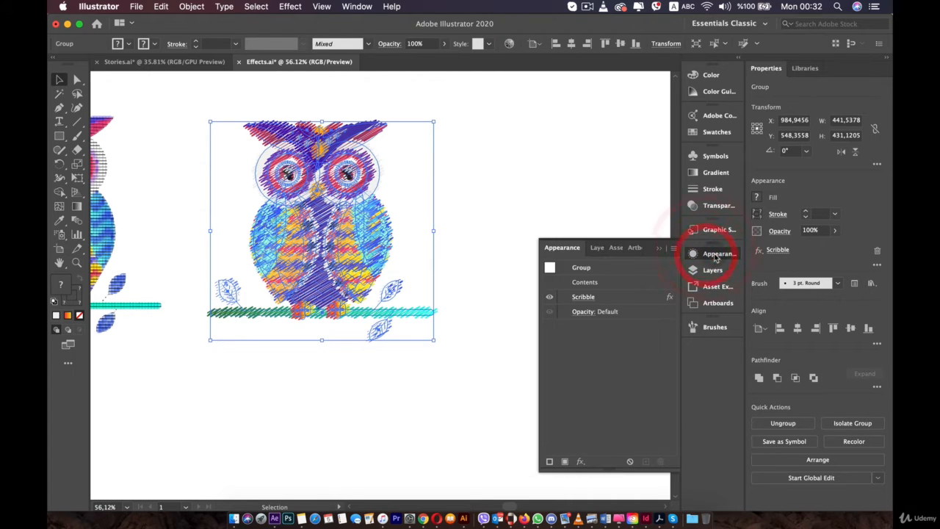
click(706, 254)
click(369, 6)
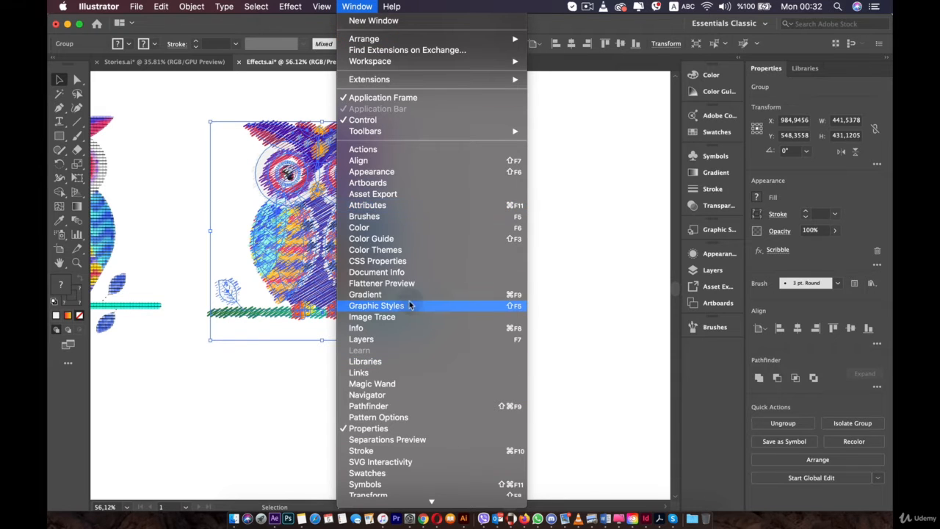
click(382, 171)
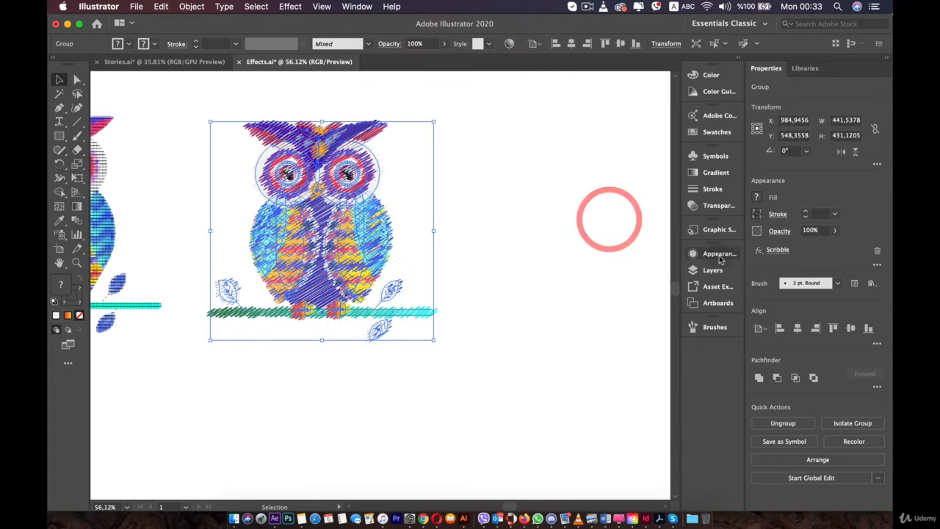
click(719, 256)
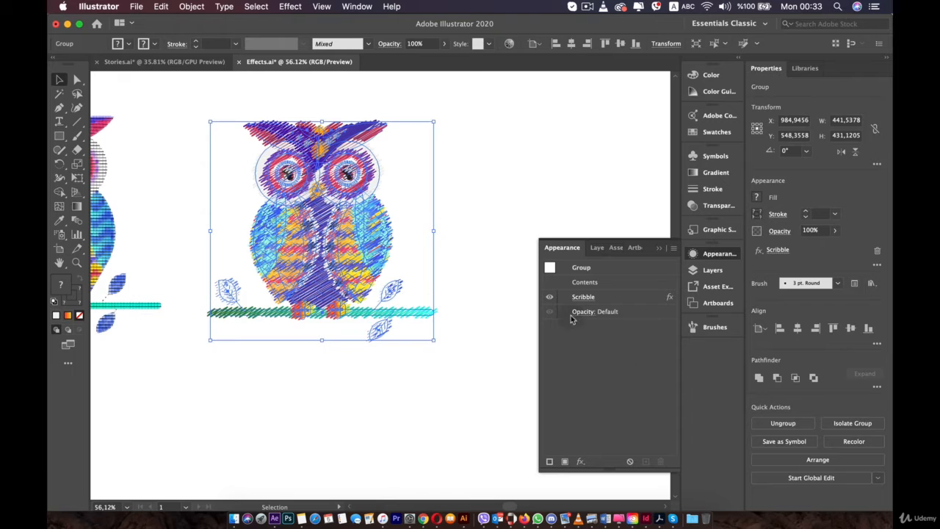
Step: Edit the owl's existing Scribble effect, setting the curviness variation to 9%
click(602, 298)
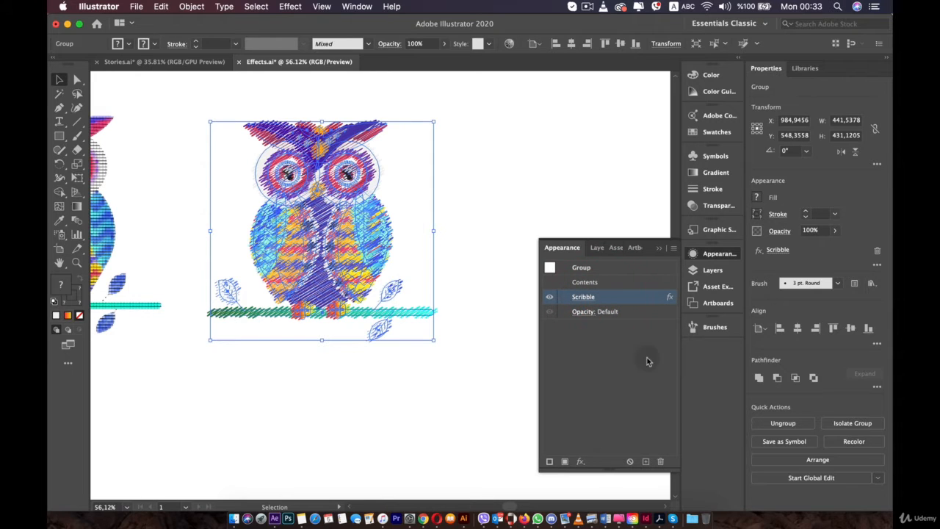
click(582, 298)
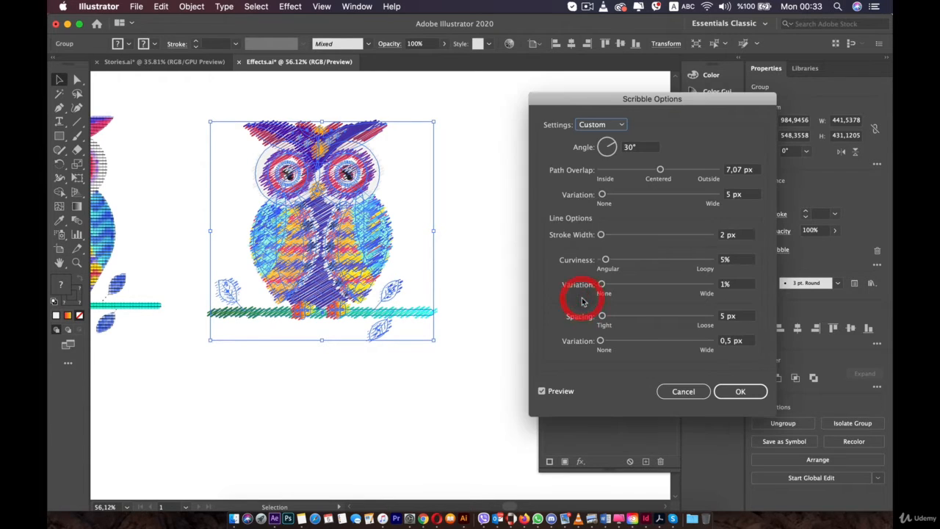
drag(601, 285, 609, 286)
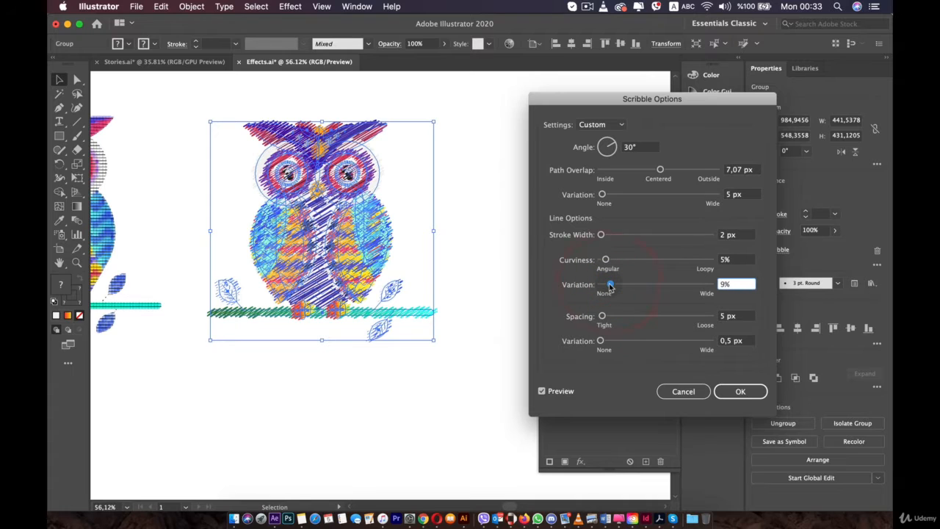
click(721, 395)
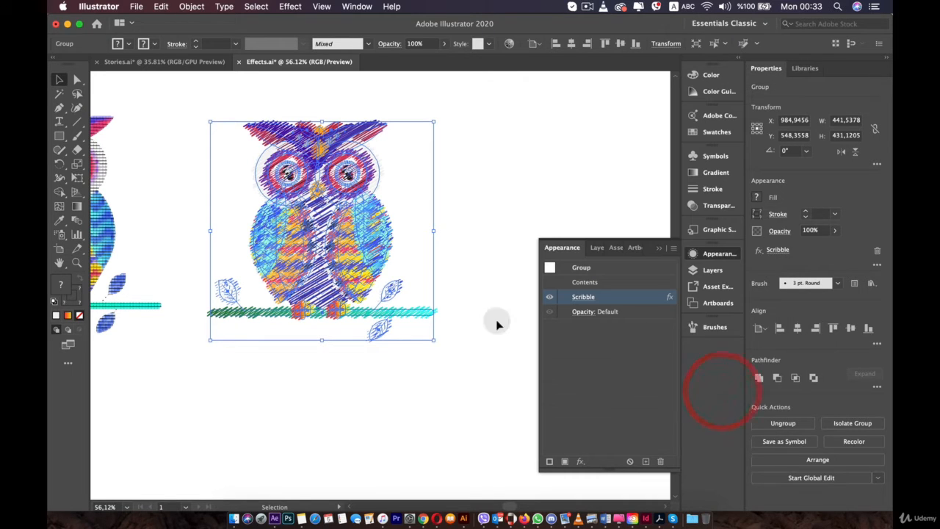
Step: Remove the Scribble effect from the owl's appearance and deselect the artwork
click(662, 462)
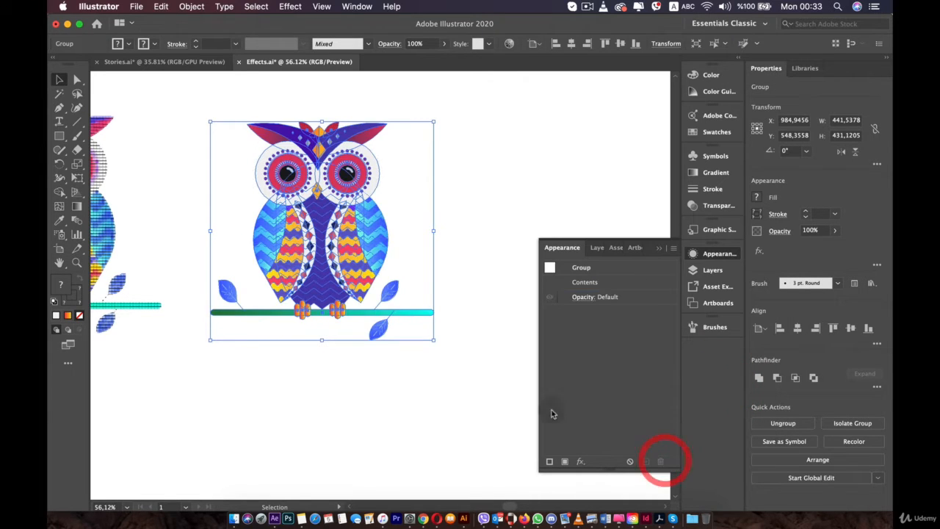
click(481, 199)
click(362, 232)
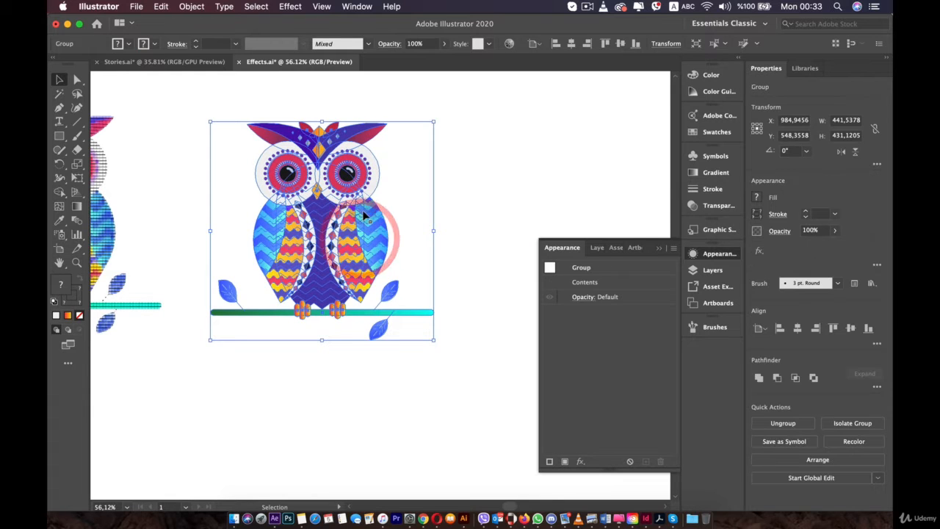
scroll(294, 228, up, 2)
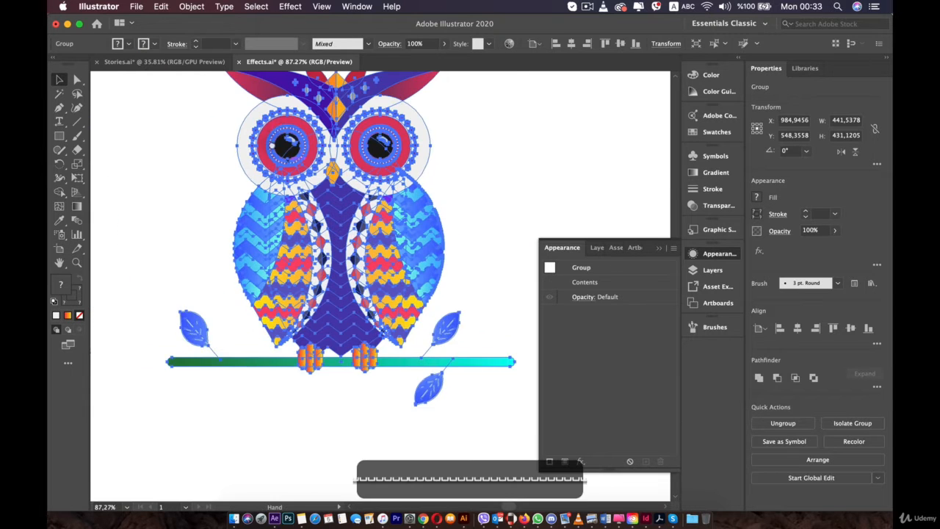
scroll(368, 191, down, 1)
click(474, 156)
click(561, 203)
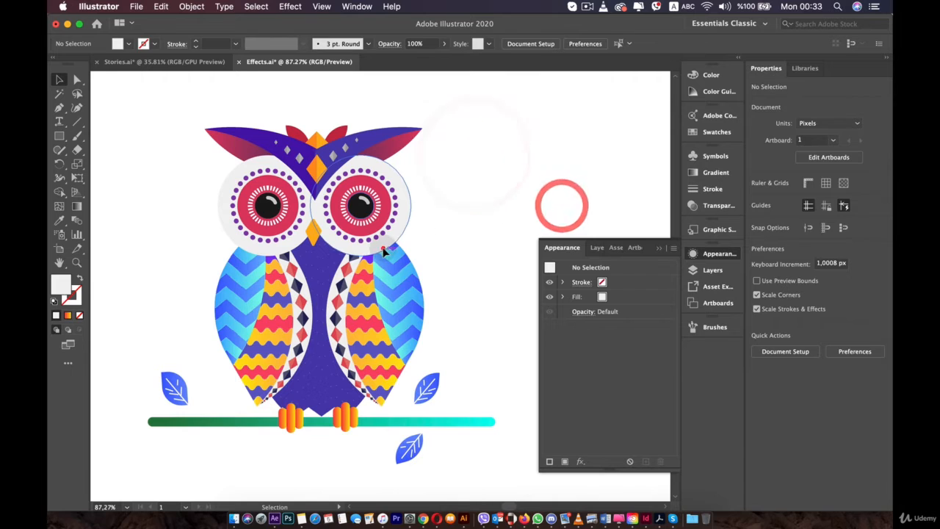
Step: Isolate the owl's nested groups down to its individual parts and select the left wing group
click(383, 248)
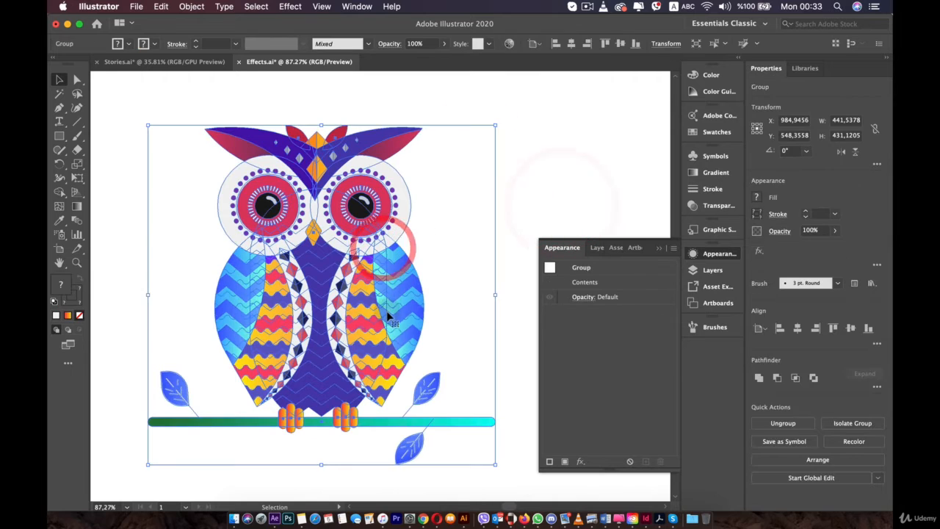
double_click(239, 274)
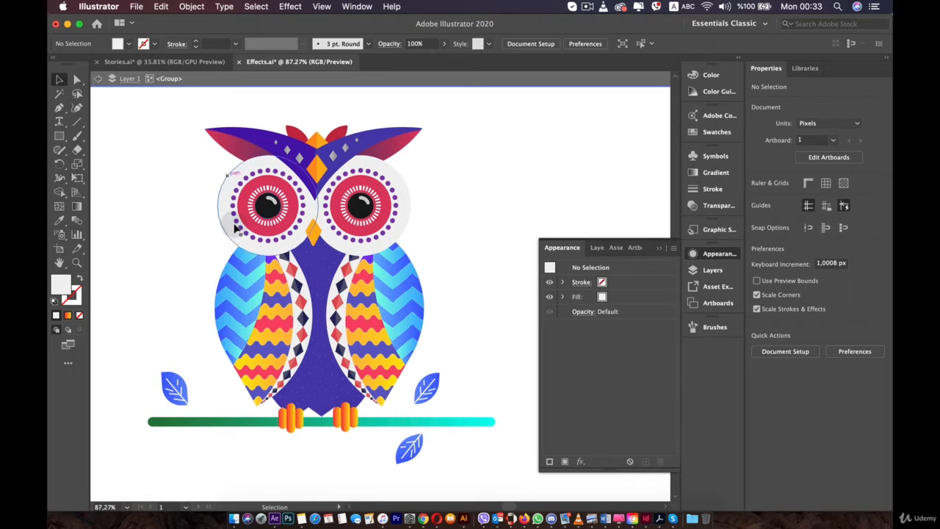
click(258, 208)
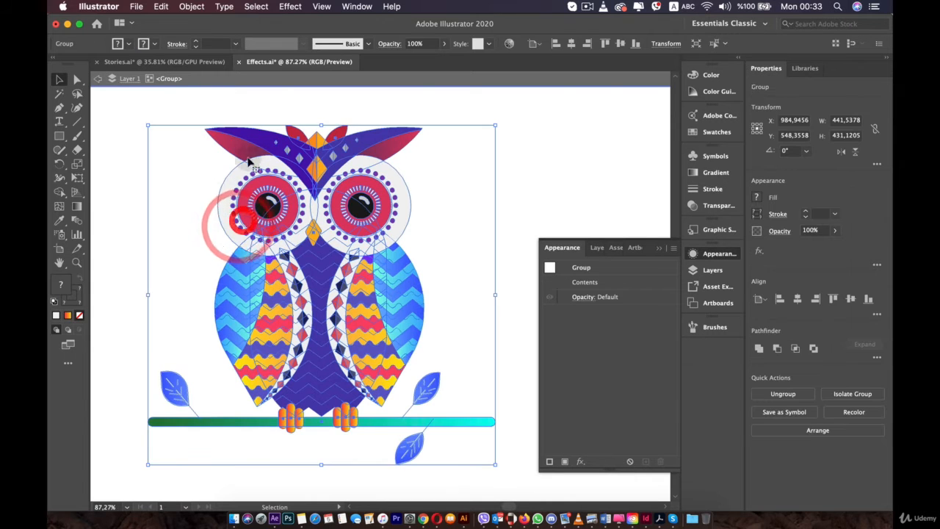
double_click(282, 292)
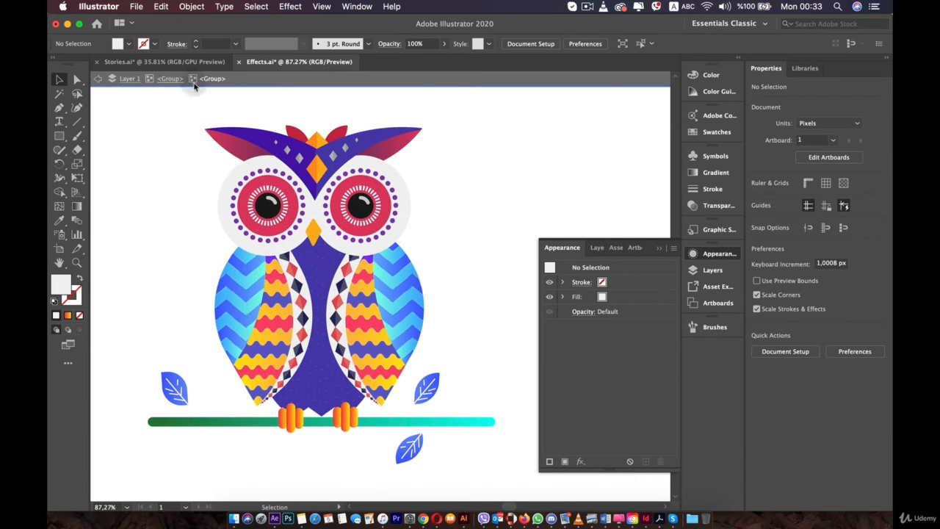
drag(237, 294, 261, 274)
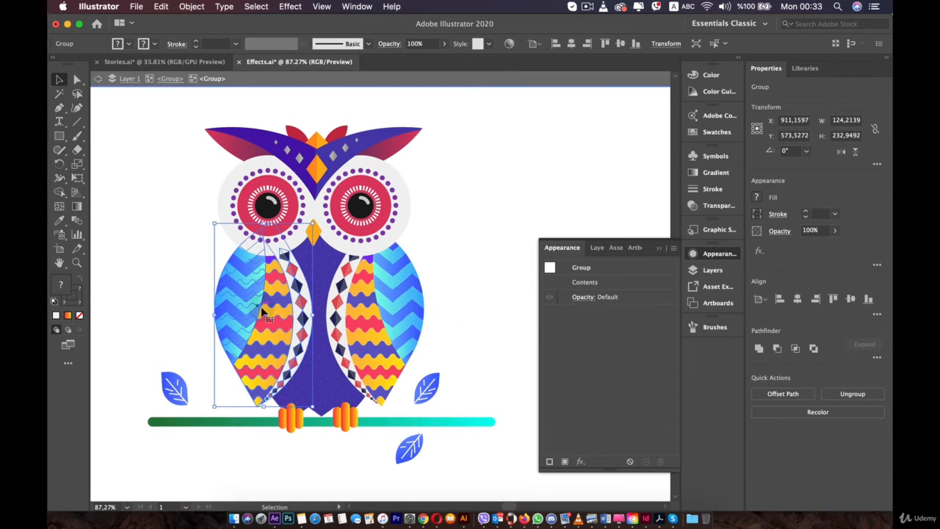
Step: Apply the Scribble effect to the left wing group with custom settings: 30° angle, 2 px stroke width, 5% curviness and 5 px spacing
click(290, 7)
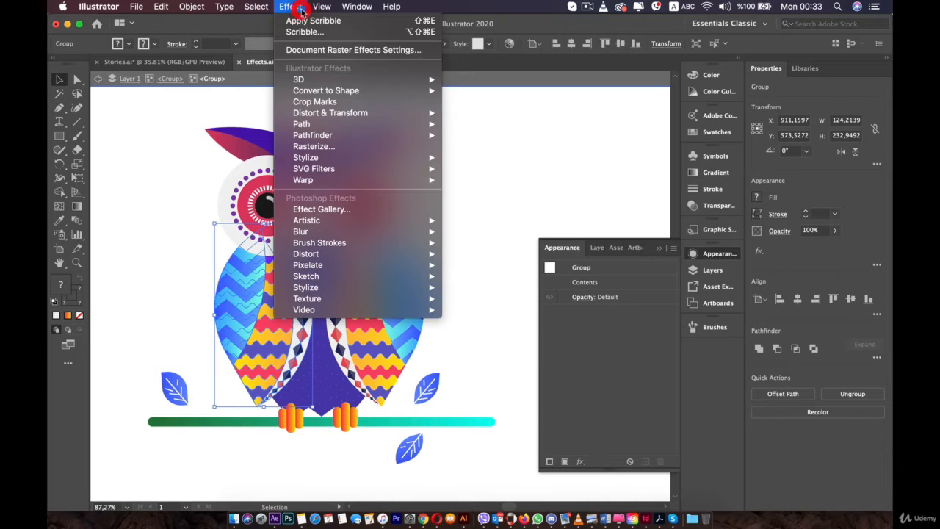
mouse_move(318, 311)
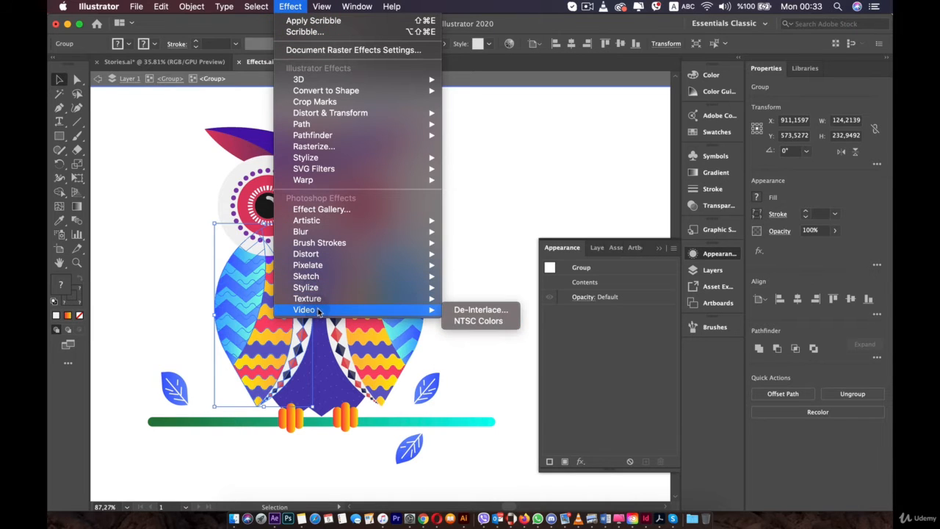
mouse_move(315, 291)
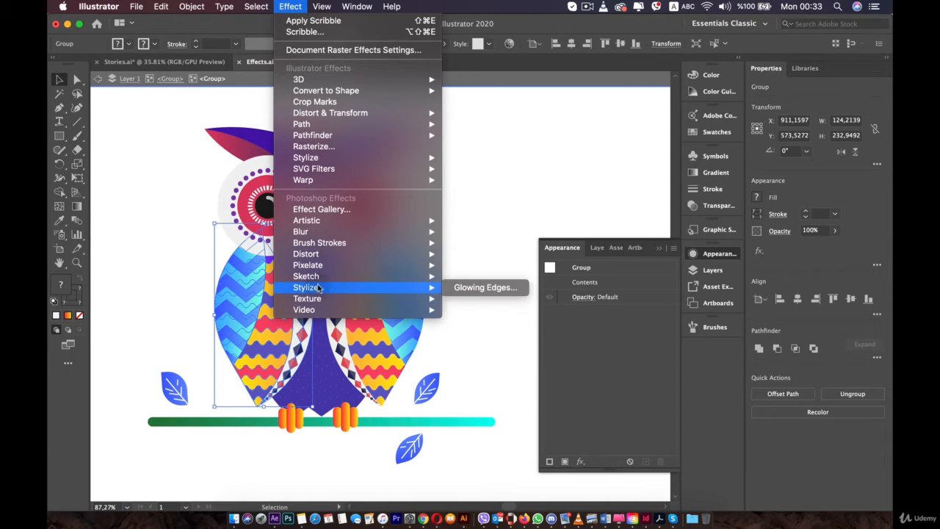
mouse_move(326, 157)
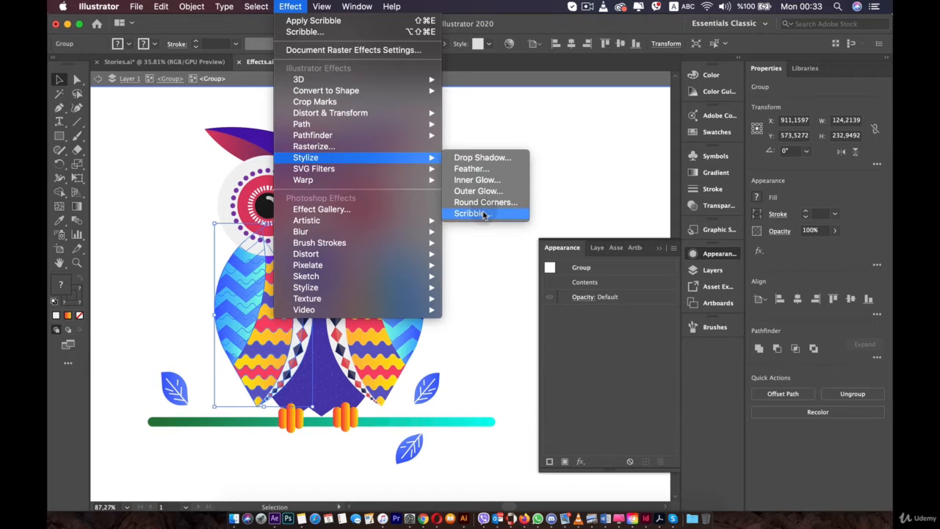
click(470, 213)
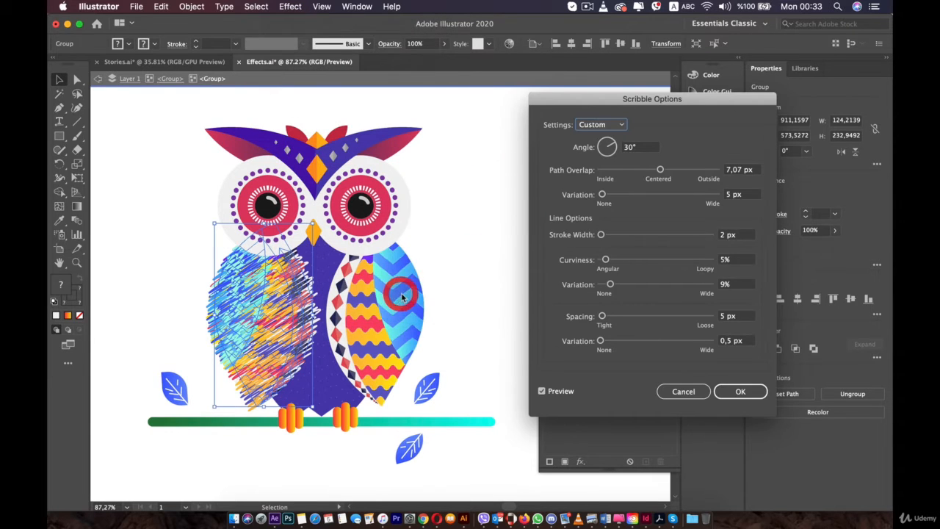
click(741, 392)
Step: Apply the same Scribble effect to the right wing group and deselect it
click(407, 325)
click(291, 6)
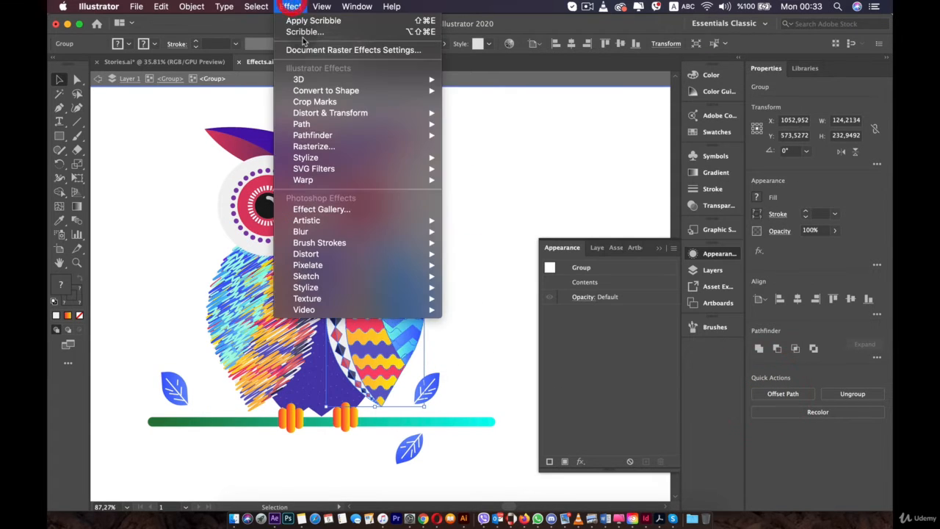
click(325, 34)
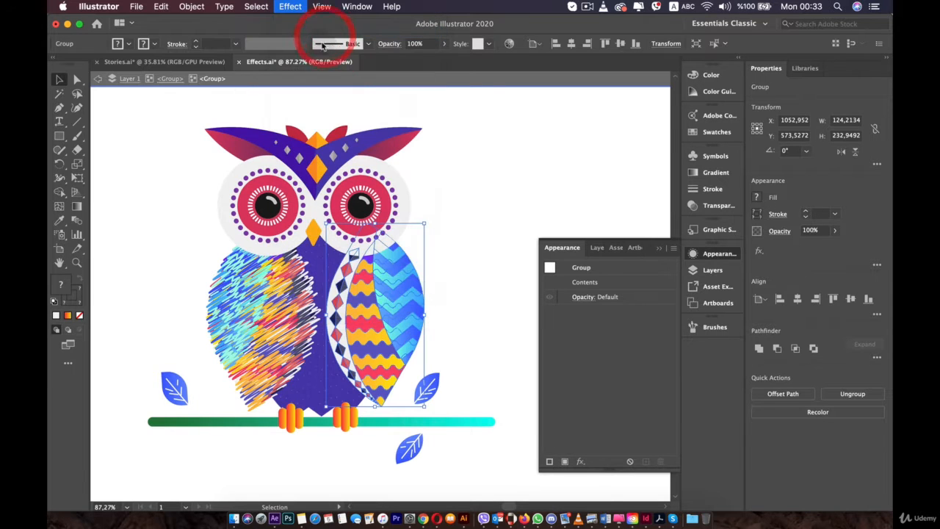
click(483, 205)
click(740, 391)
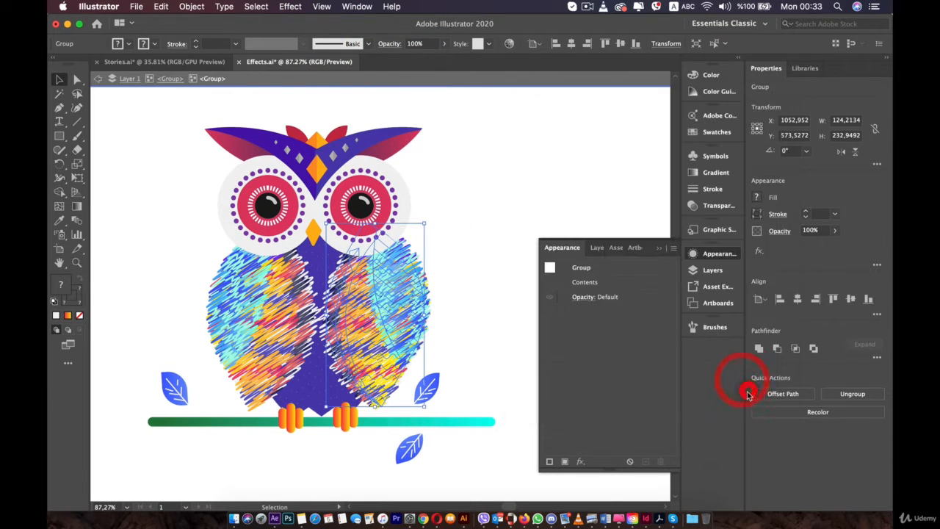
click(476, 211)
Step: Roughen the owl's eye group with a reduced relative size, 10/in detail and corner points, and exit isolation mode
key(shift)
click(389, 225)
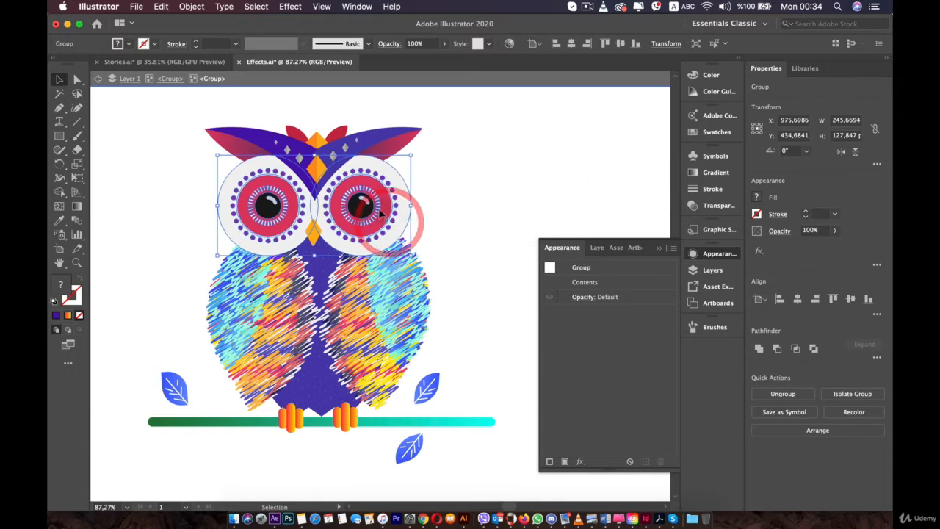
click(291, 7)
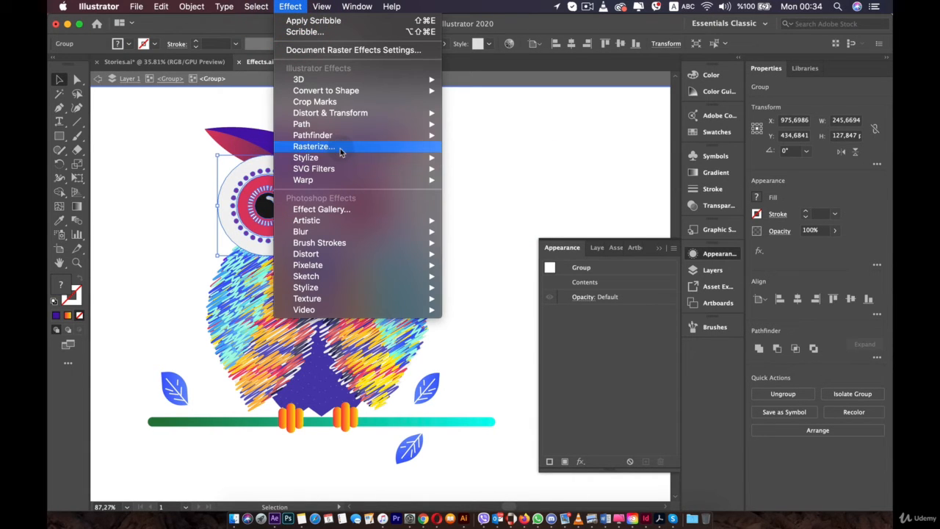
mouse_move(340, 159)
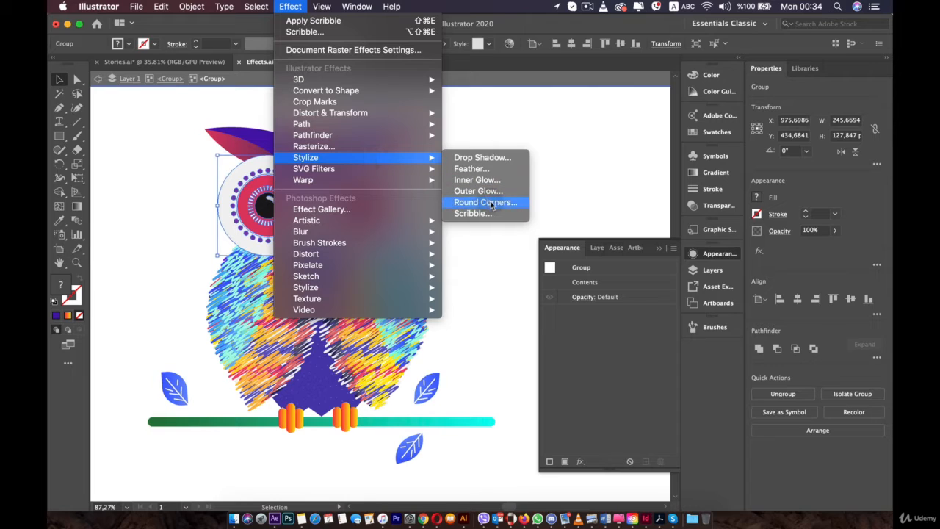
mouse_move(329, 140)
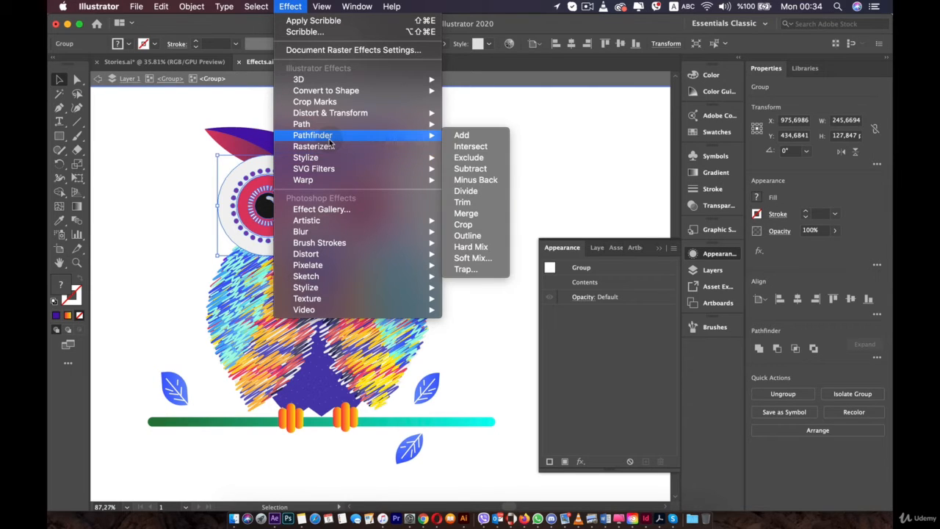
mouse_move(331, 113)
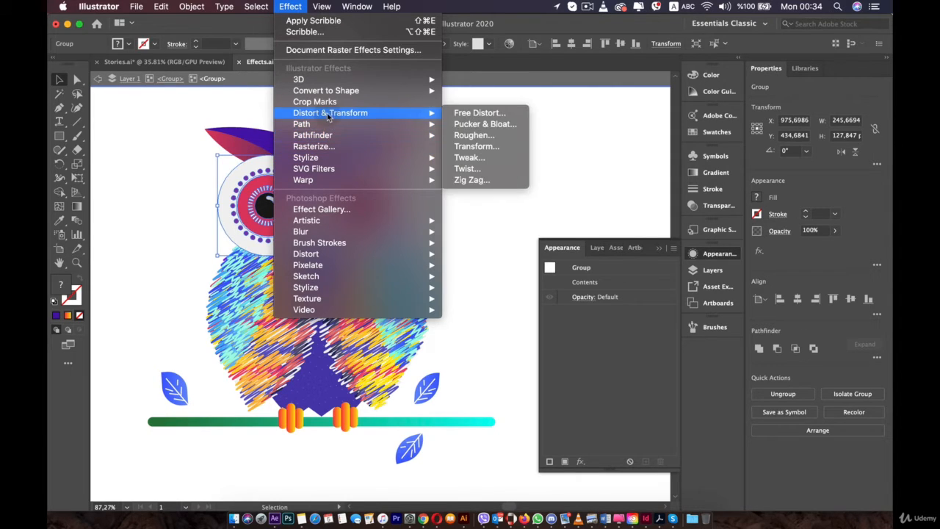
click(476, 136)
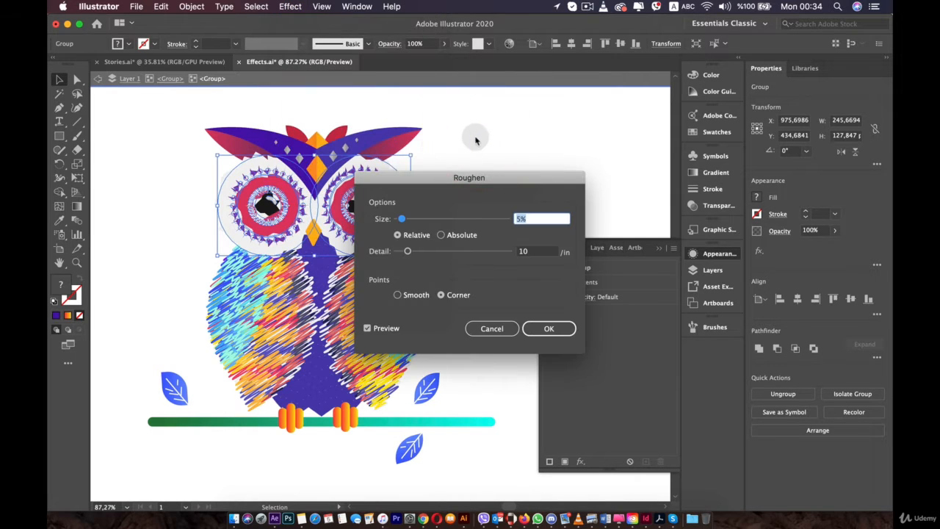
drag(451, 179, 597, 137)
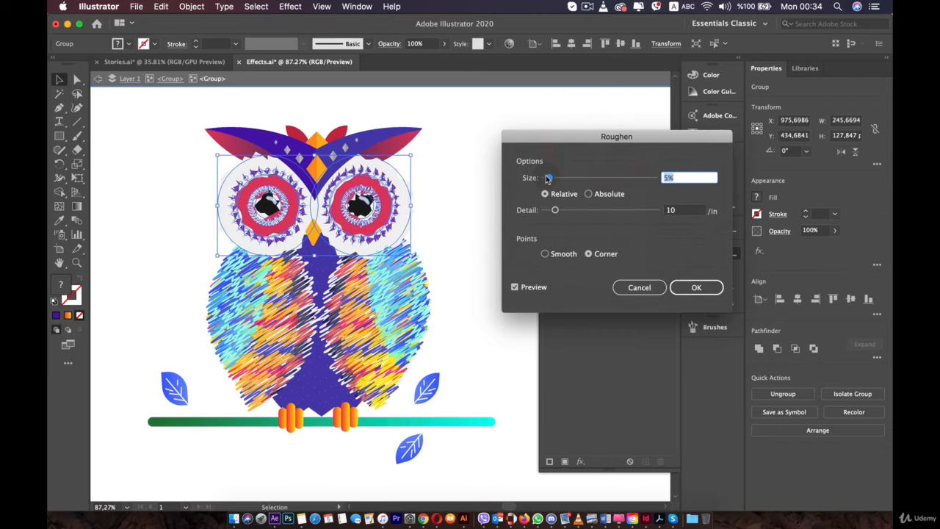
drag(554, 178, 547, 179)
click(696, 288)
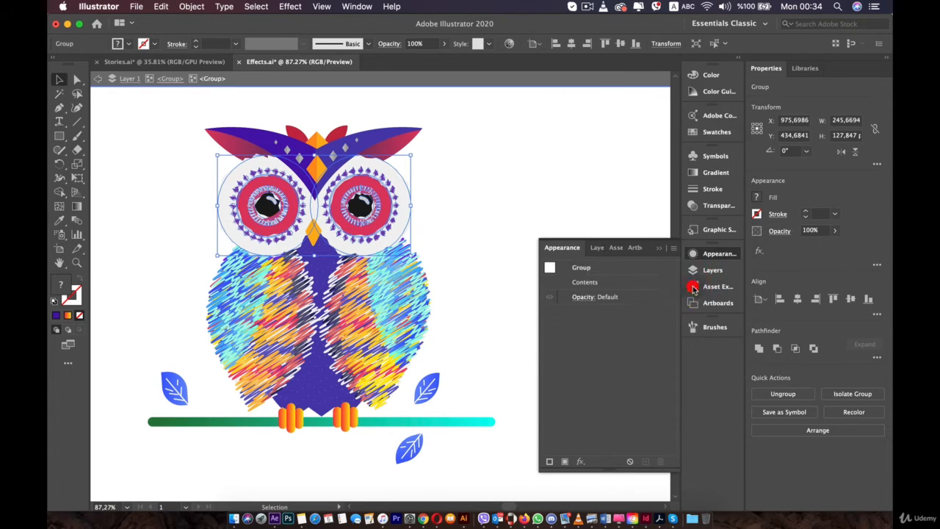
click(458, 204)
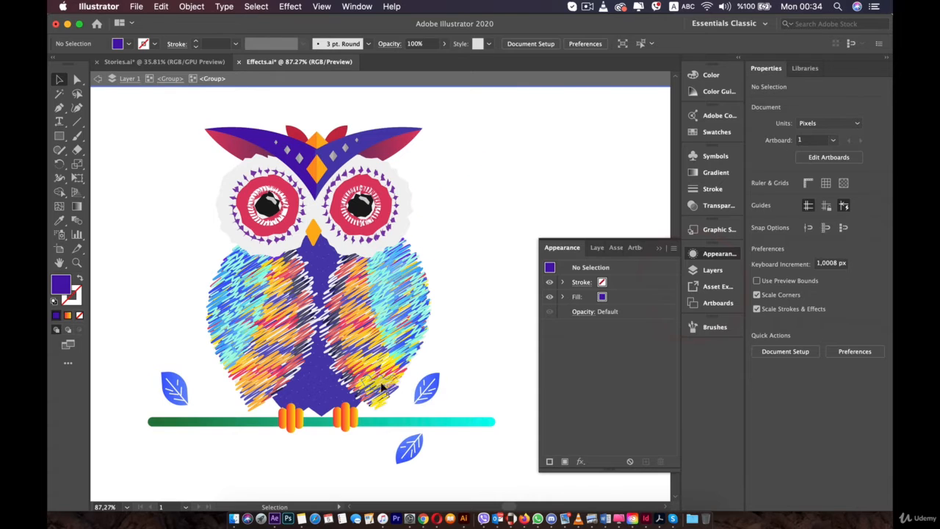
double_click(496, 229)
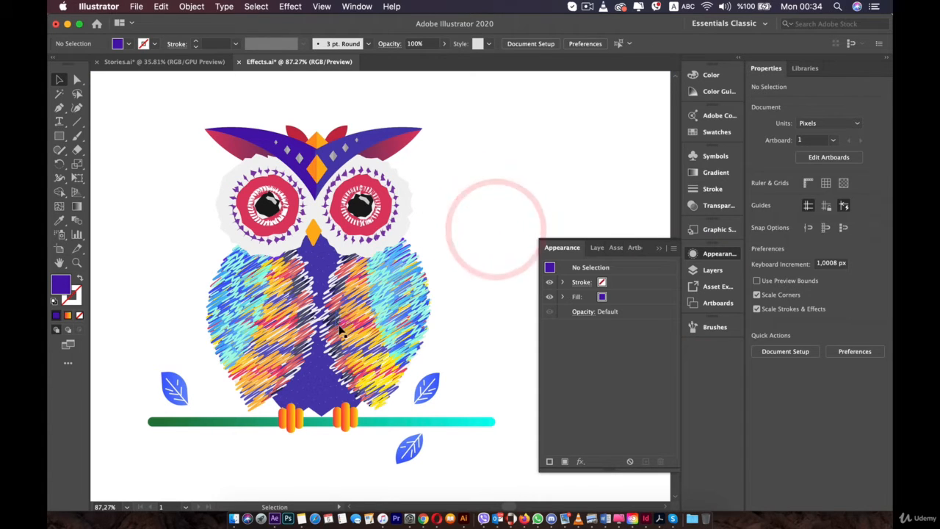
Step: Select the whole owl illustration and expand its appearance to turn the applied effects into paths
scroll(341, 330, down, 3)
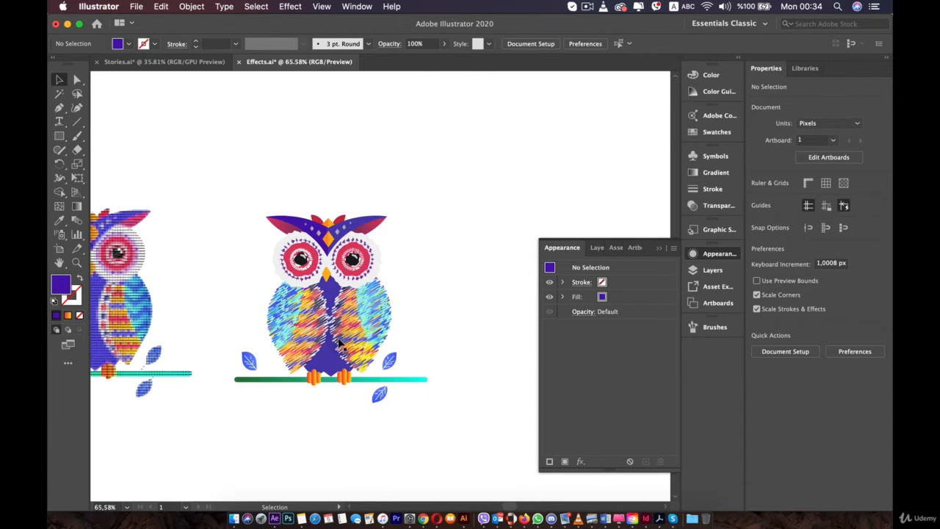
scroll(340, 345, up, 2)
drag(495, 125, 237, 377)
click(373, 268)
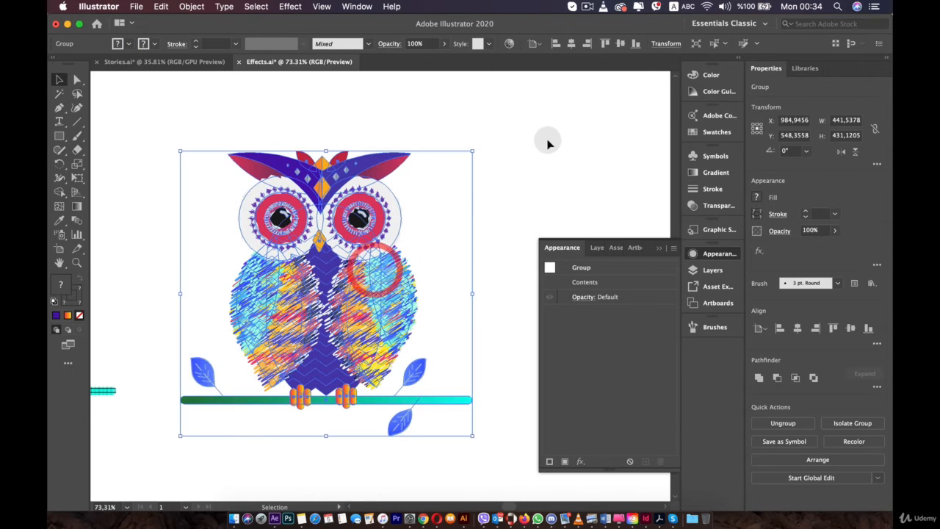
click(546, 140)
drag(489, 129, 213, 390)
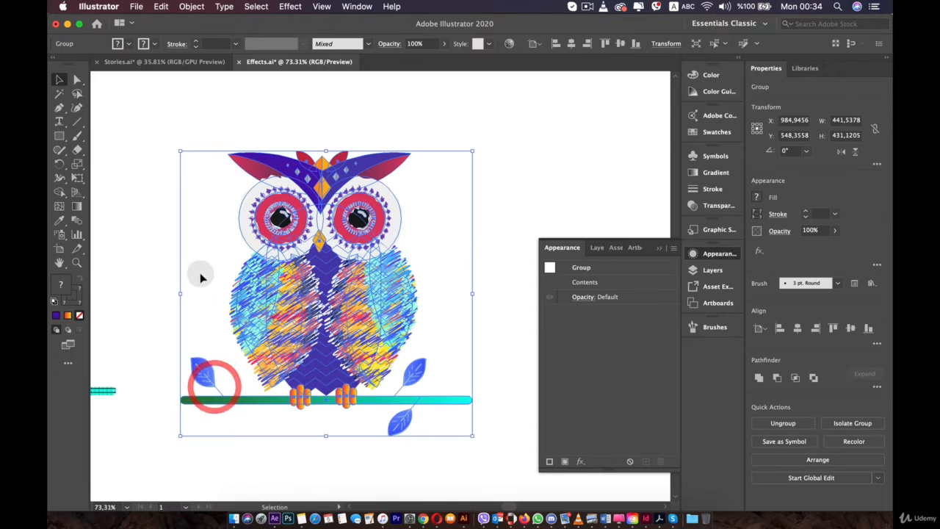
click(191, 7)
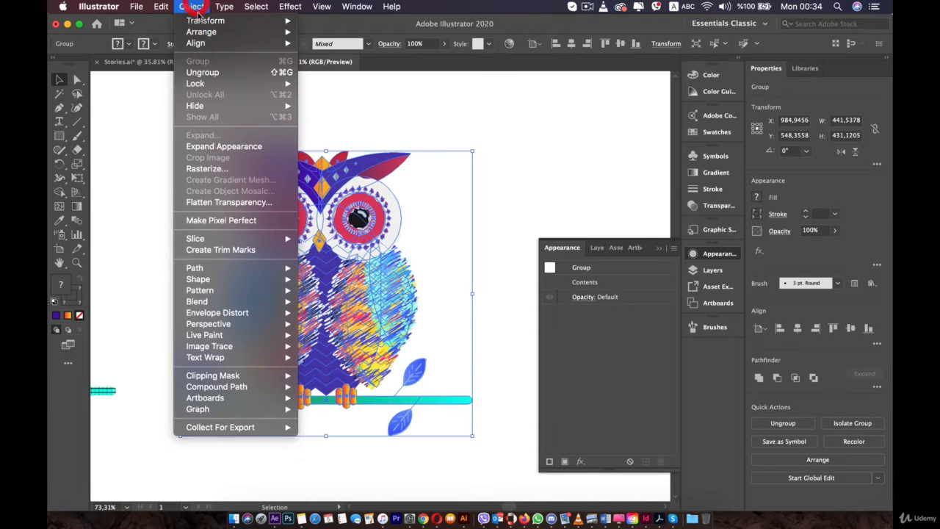
click(243, 148)
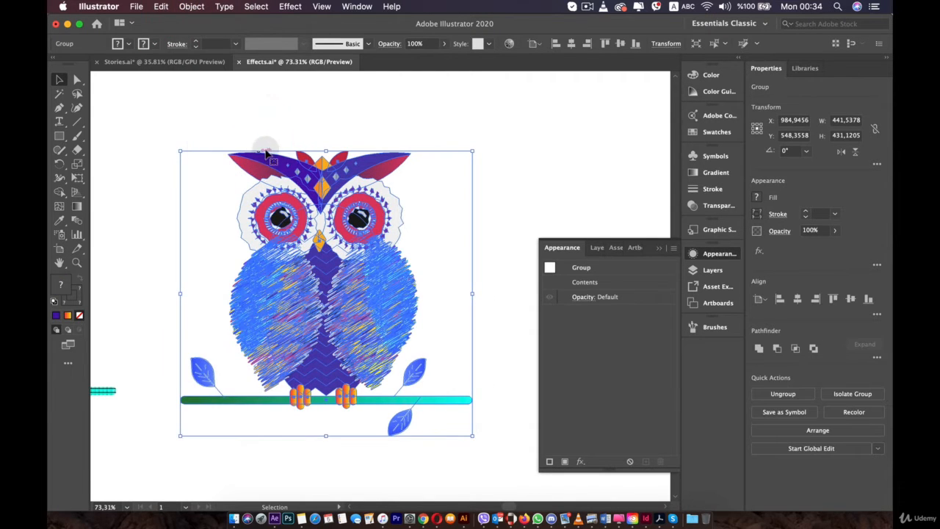
Step: Reselect the expanded owl group and examine its entries in the Appearance panel
click(452, 133)
click(505, 138)
click(408, 290)
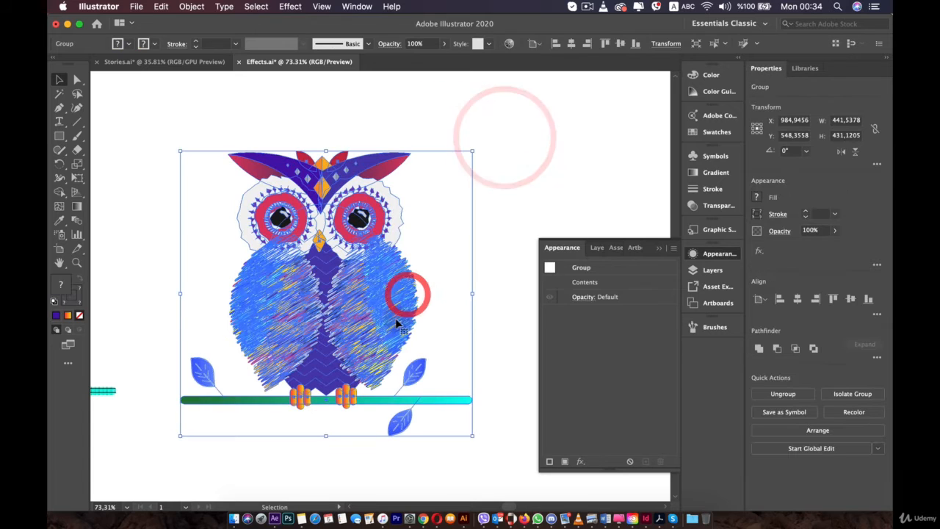
click(600, 339)
click(406, 269)
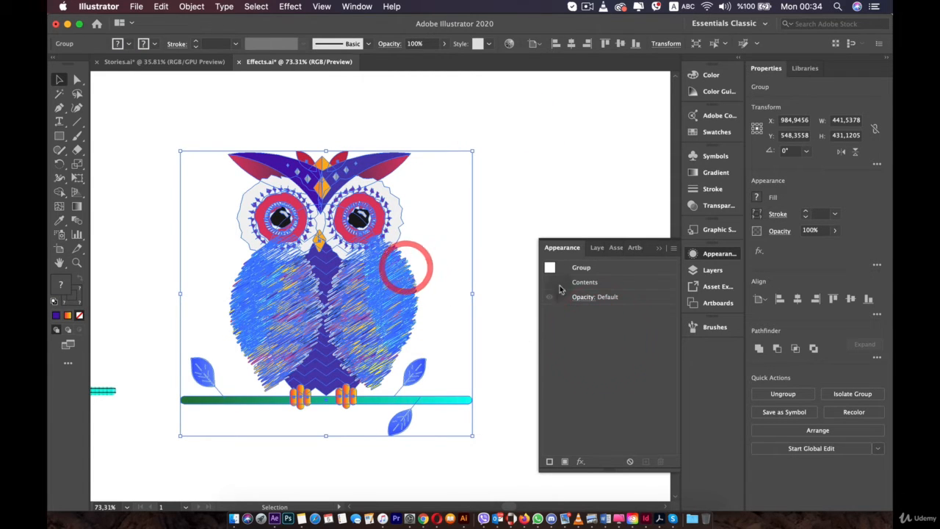
click(533, 197)
Step: Isolate the expanded owl's nested groups, select the right and left wings in turn to inspect their paths, and deselect them
click(370, 298)
double_click(370, 297)
click(360, 316)
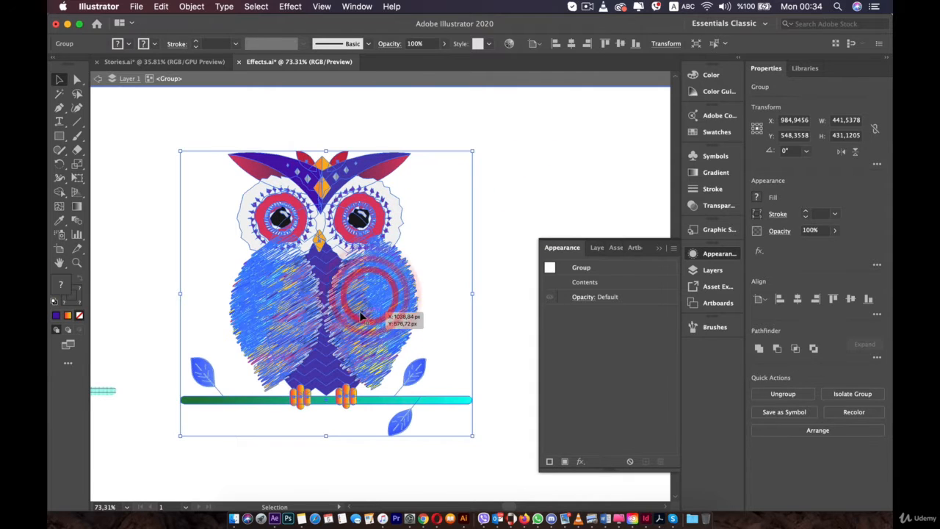
click(360, 316)
double_click(360, 316)
click(360, 313)
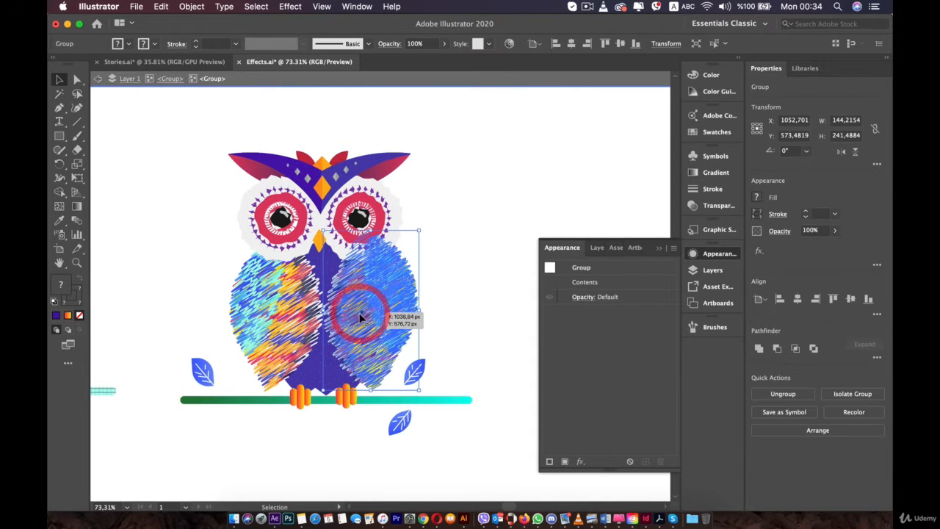
click(248, 311)
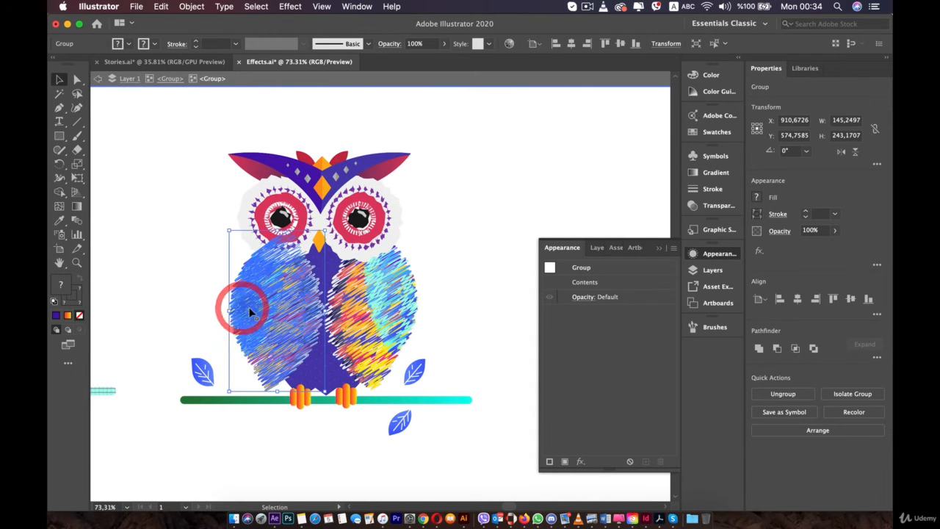
click(428, 256)
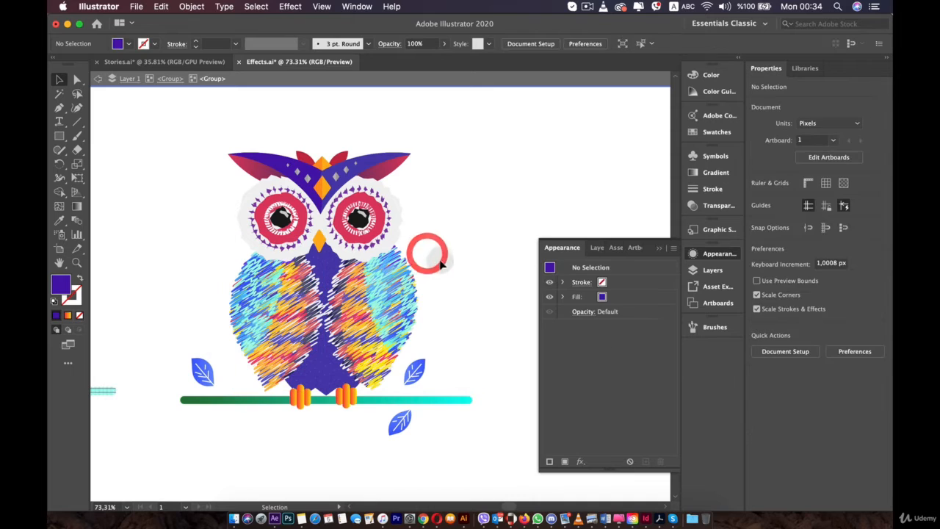
Step: Show the layer structure and isolate the blue outer part of the right wing down to its individual scribble pieces
click(712, 270)
scroll(625, 382, down, 5)
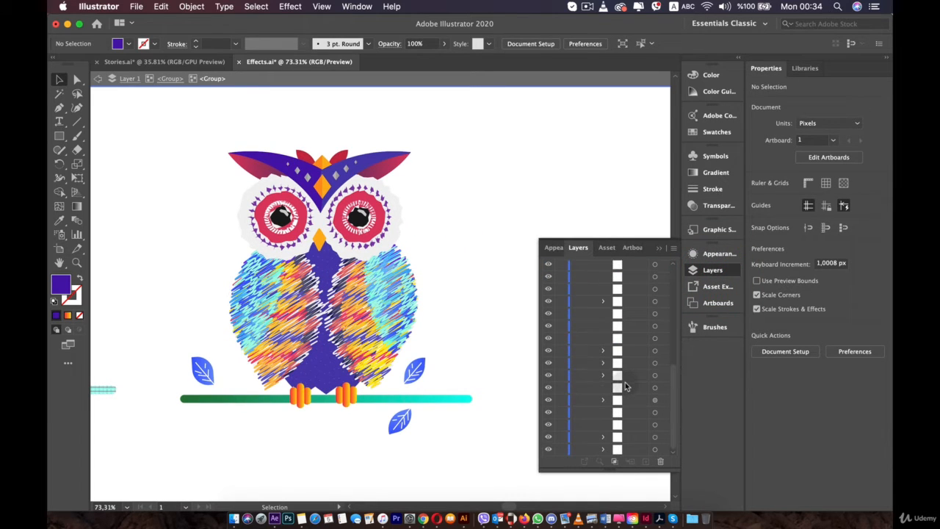
click(389, 311)
double_click(399, 307)
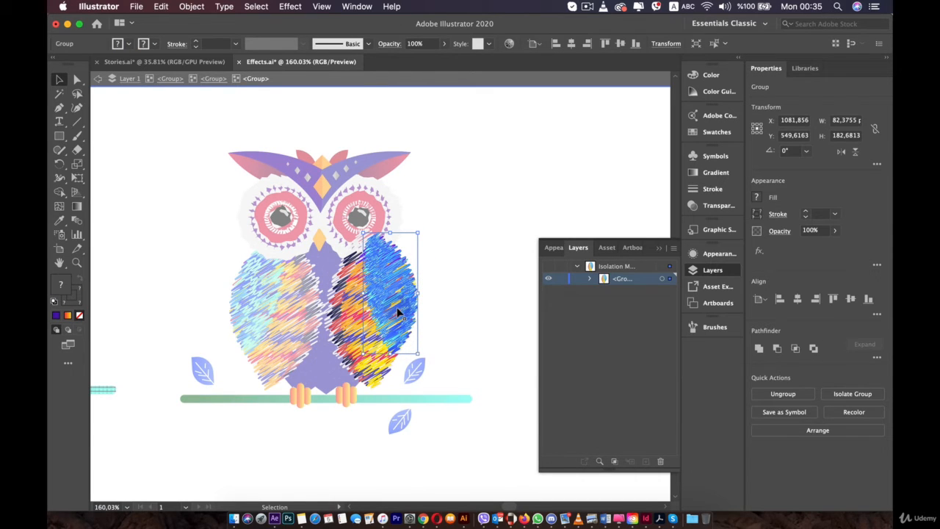
scroll(397, 307, up, 3)
scroll(394, 309, up, 2)
double_click(394, 309)
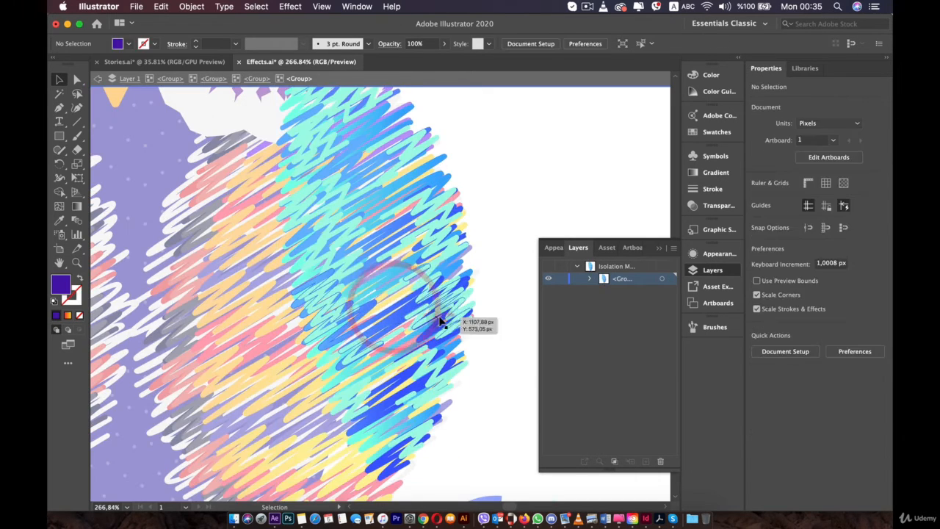
Step: Move several individual blue scribble pieces of the right wing outward, away from its outer edge
click(437, 319)
mouse_move(436, 318)
mouse_down()
mouse_move(579, 202)
mouse_move(588, 179)
mouse_up()
click(446, 334)
drag(413, 364, 529, 457)
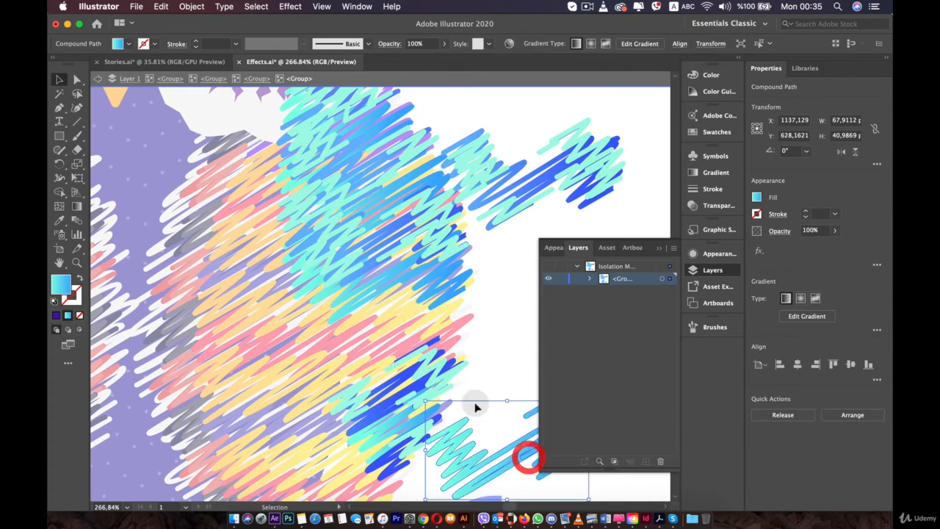
click(433, 348)
drag(431, 351, 541, 285)
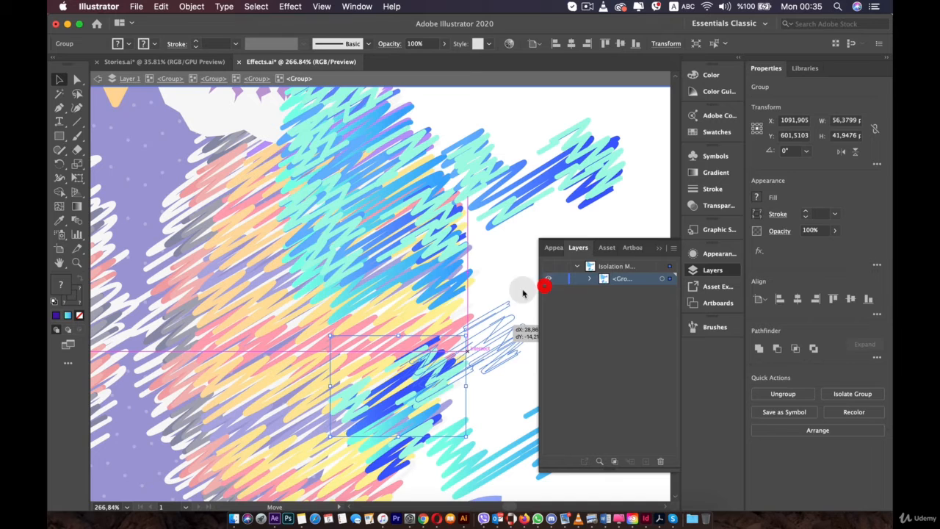
click(432, 286)
drag(422, 276, 537, 287)
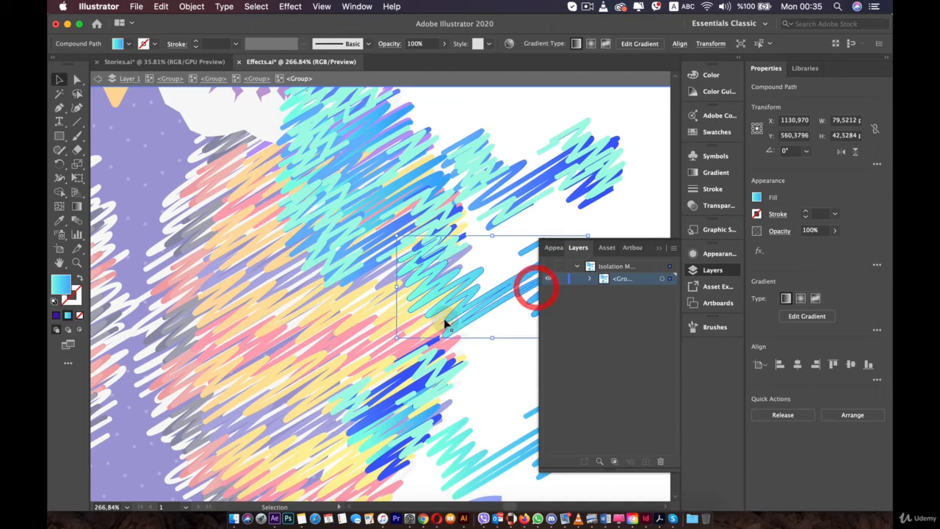
Step: Move another blue scribble piece of the right wing about 83 px outward and 17 px up
click(389, 171)
drag(341, 135, 542, 96)
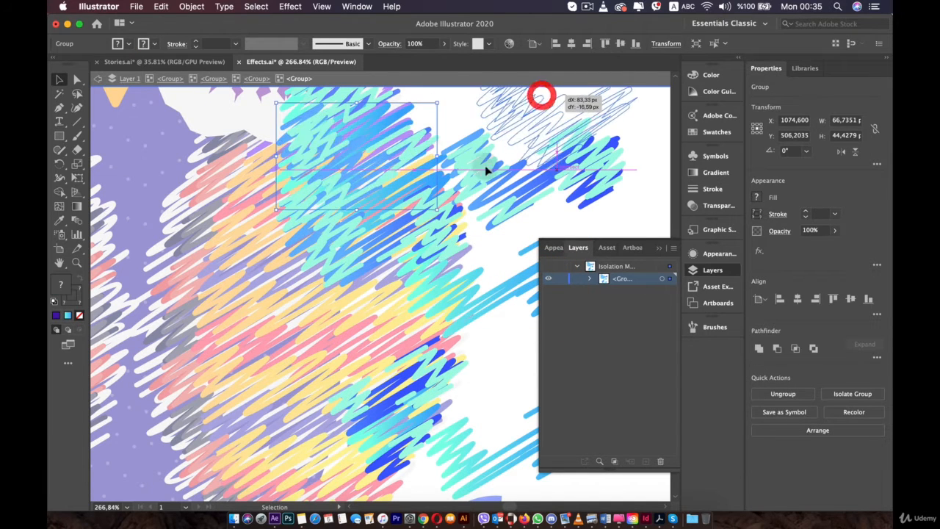
scroll(473, 173, down, 5)
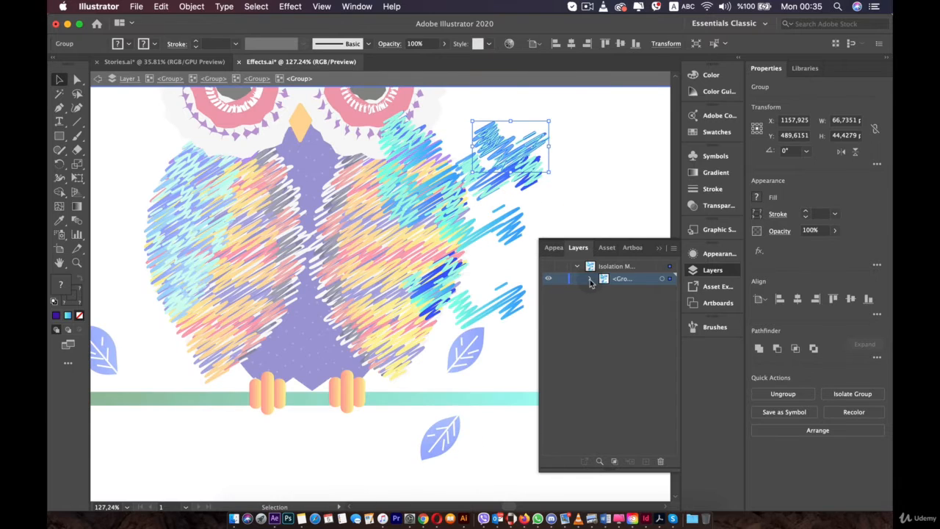
Step: Expand the isolated wing group's layer entries to examine its individual scribble pieces, and leave isolation mode to view the whole owl
click(589, 281)
click(603, 377)
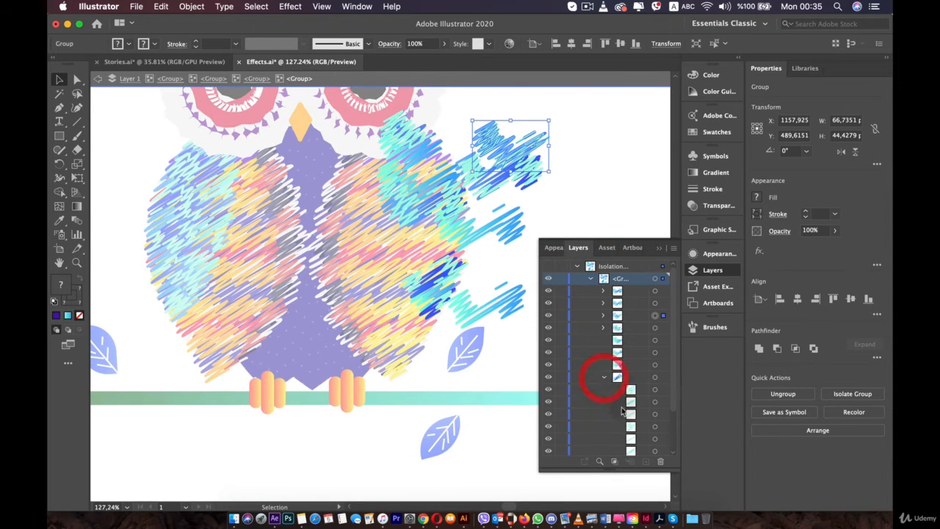
scroll(617, 397, down, 2)
double_click(514, 326)
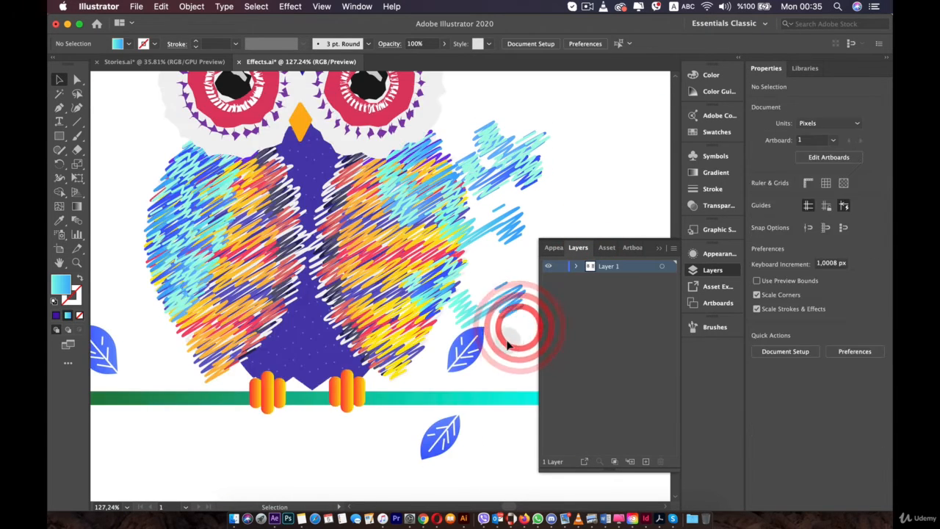
scroll(451, 351, down, 3)
drag(464, 348, 466, 408)
click(414, 351)
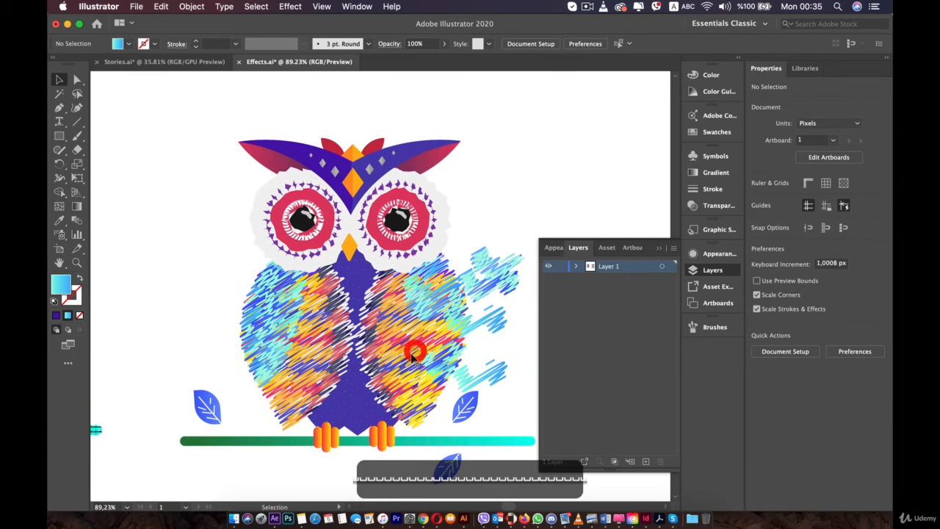
click(536, 150)
Step: Undo all the outward moves of the right wing's blue scribble pieces and deselect the artwork
key(super+z)
key(super+z)
key(super+z)
key(super+z)
key(super+z)
key(super+z)
key(super+z)
key(super+z)
key(super+z)
key(super+z)
key(super+z)
key(super+z)
key(super+z)
key(super+z)
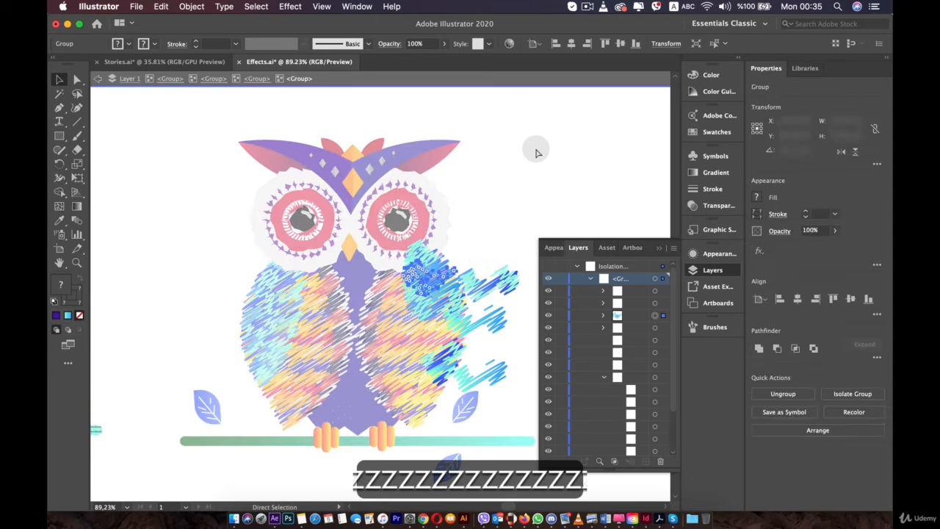
click(535, 150)
Step: Leave isolation mode and replace the layer structure on display with the document's graphic styles
scroll(534, 150, down, 5)
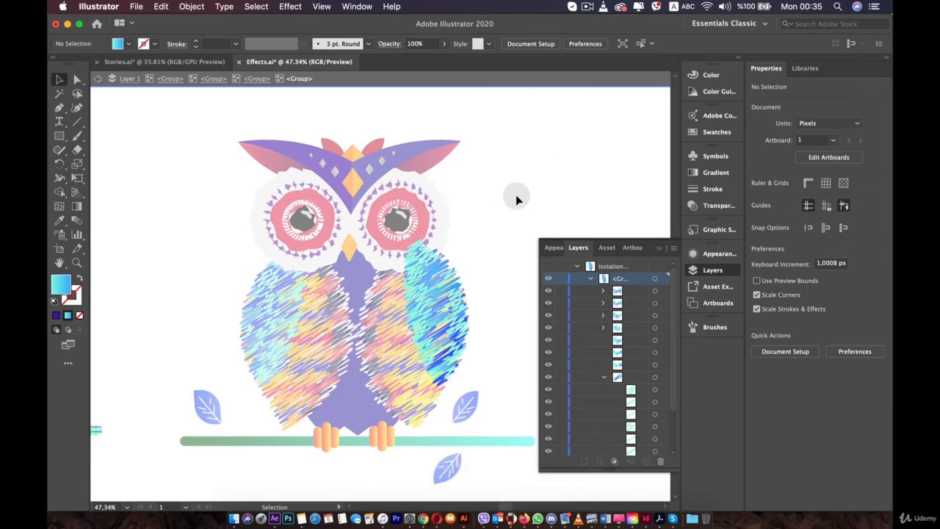
double_click(516, 195)
drag(397, 148, 309, 205)
click(693, 271)
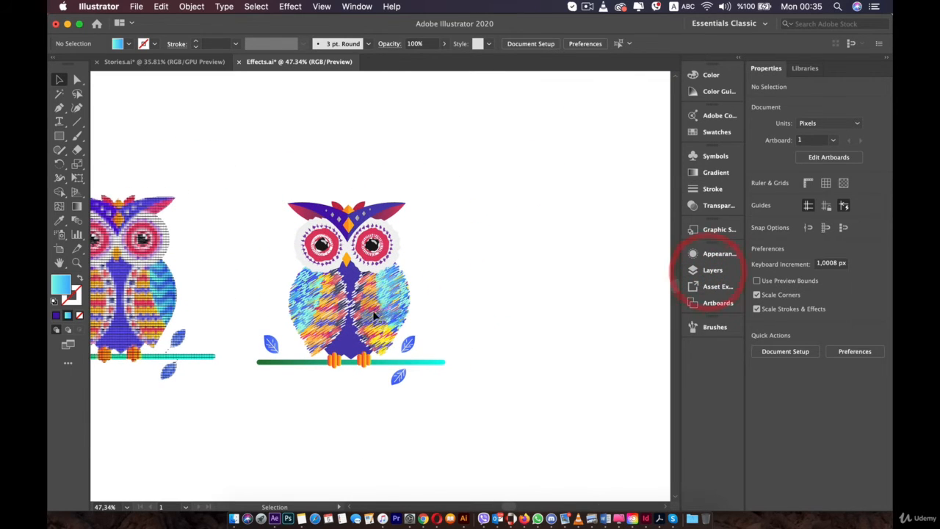
key(shift+F5)
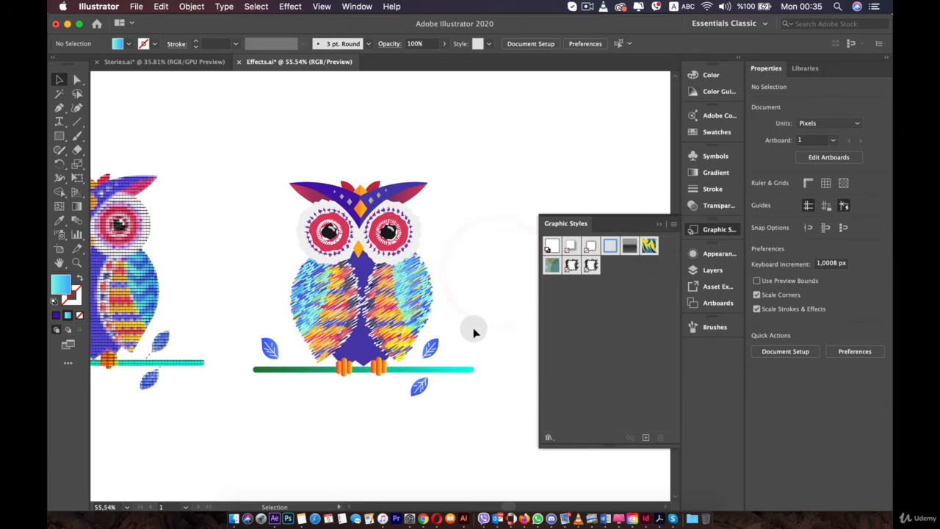
Step: Undo the expansion and the effects on the owl back to its original vector artwork, and deselect everything
key(super+z)
key(super+z)
key(super+z)
key(super+z)
key(super+z)
key(super+z)
key(super+z)
key(super+z)
key(super+z)
key(super+z)
key(super+z)
key(super+z)
key(super+z)
key(super+z)
key(super+z)
key(super+z)
key(super+z)
key(super+z)
key(super+z)
key(super+z)
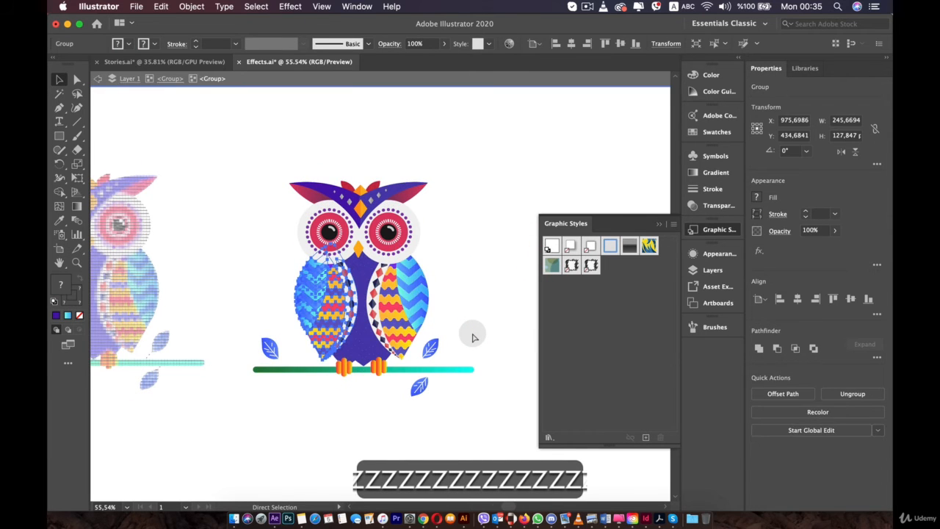
super+click(473, 334)
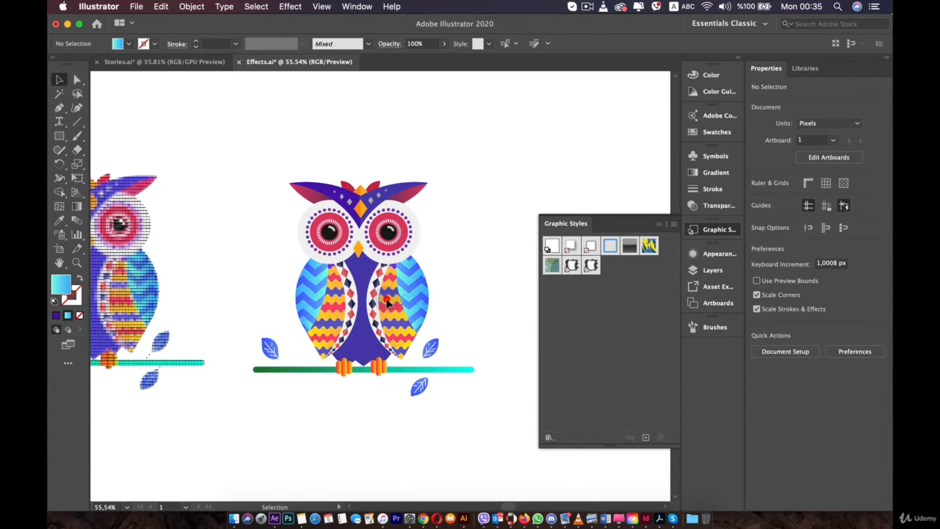
Step: Apply the Scribble effect to the whole owl group, keeping the Custom settings with a 30° angle
click(380, 294)
click(296, 7)
click(541, 143)
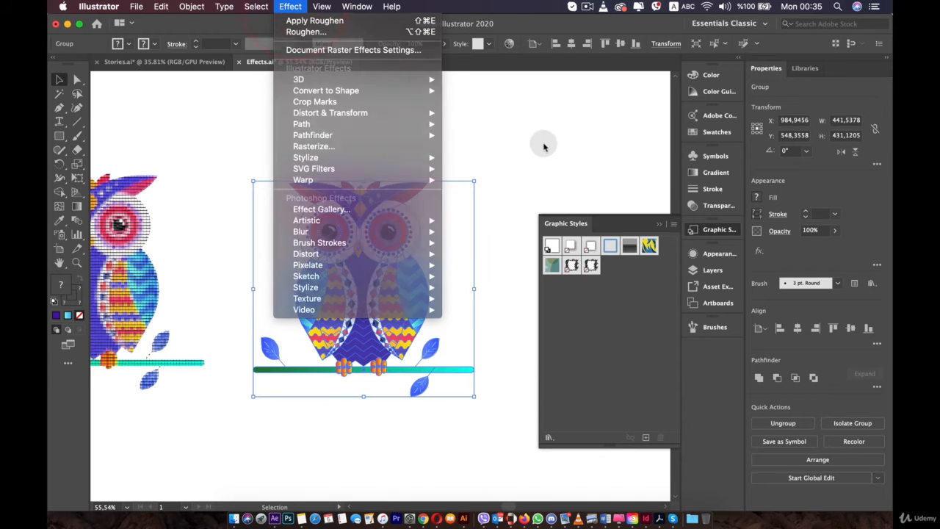
click(694, 228)
click(291, 6)
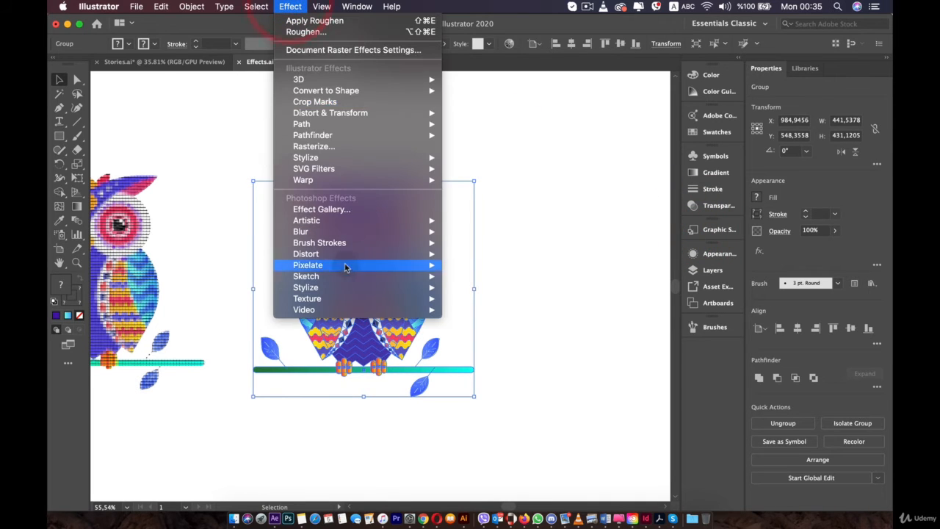
mouse_move(341, 268)
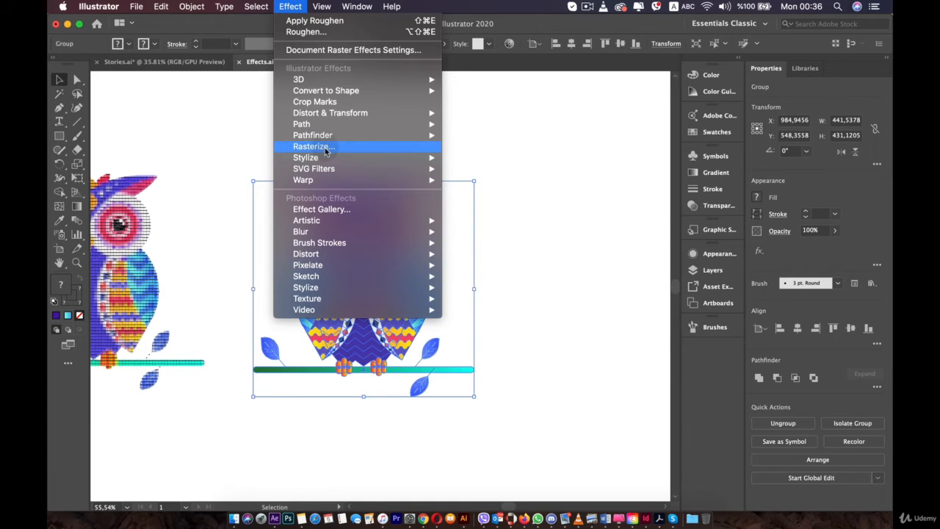
mouse_move(356, 163)
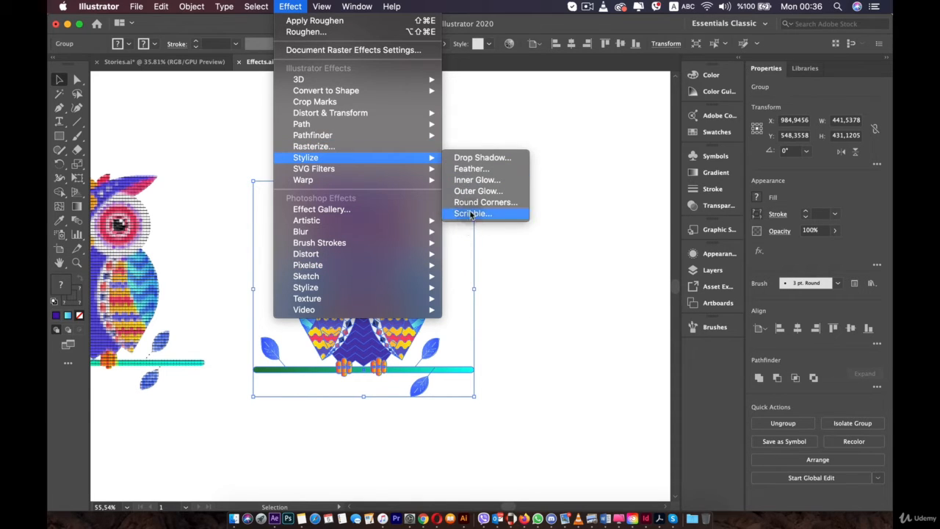
mouse_move(401, 172)
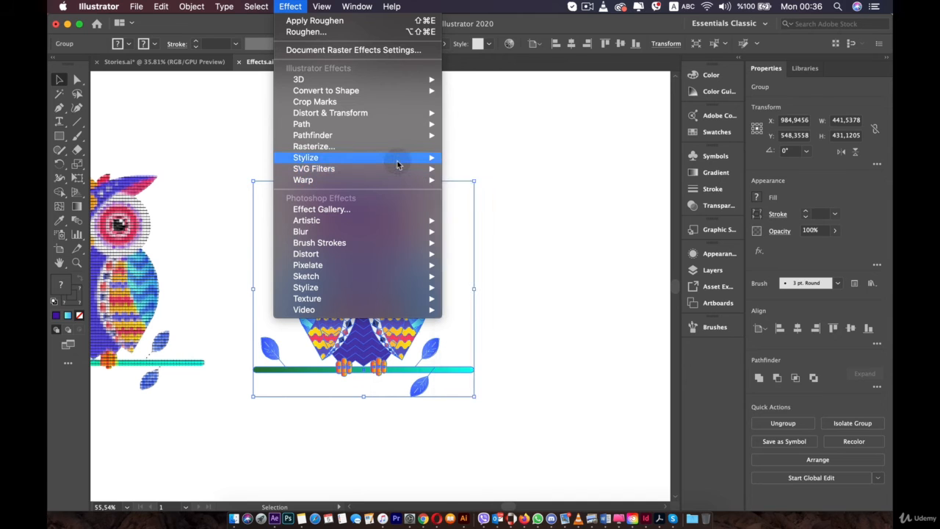
click(503, 213)
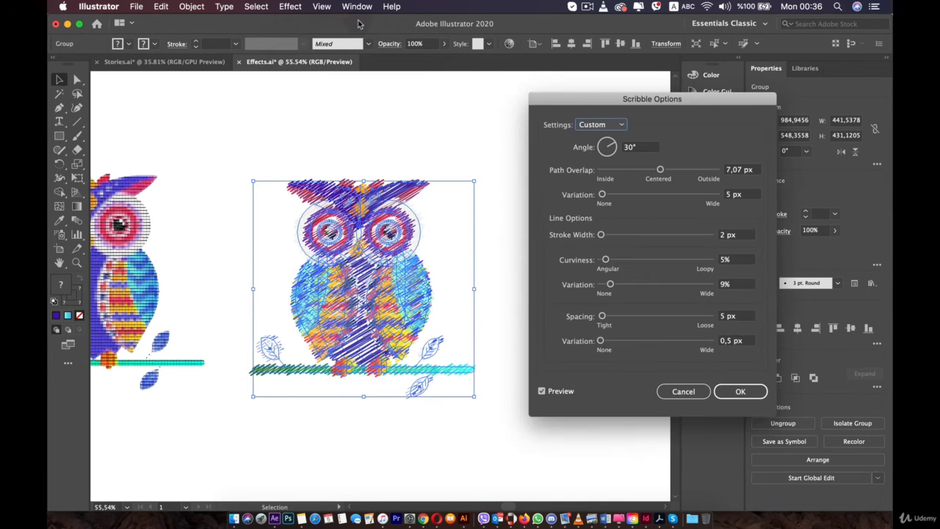
click(735, 392)
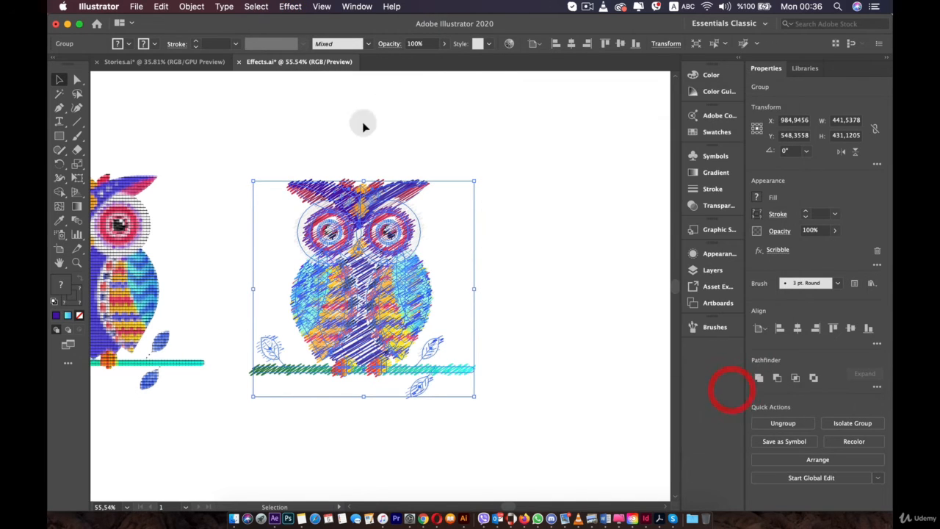
Step: Add a Twist effect with an angle of 5° to the scribbled owl group and deselect it
click(287, 4)
mouse_move(327, 140)
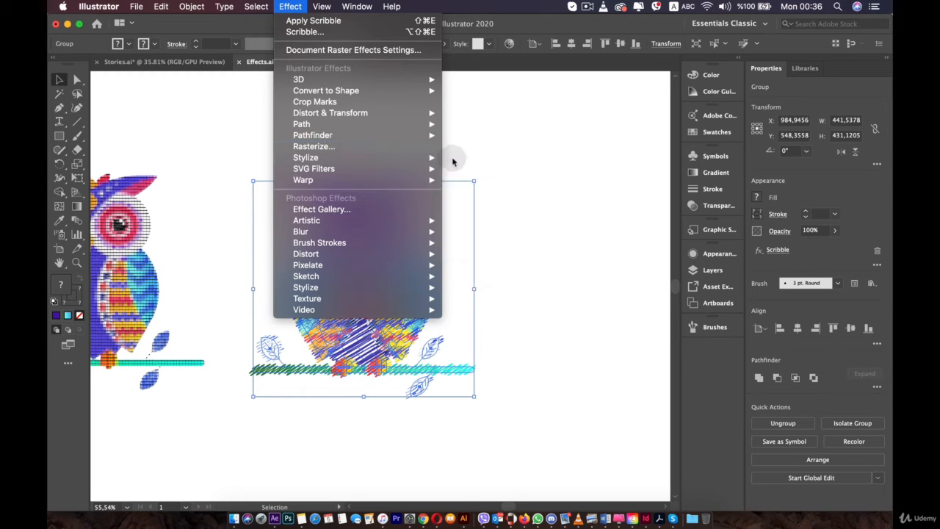
mouse_move(356, 116)
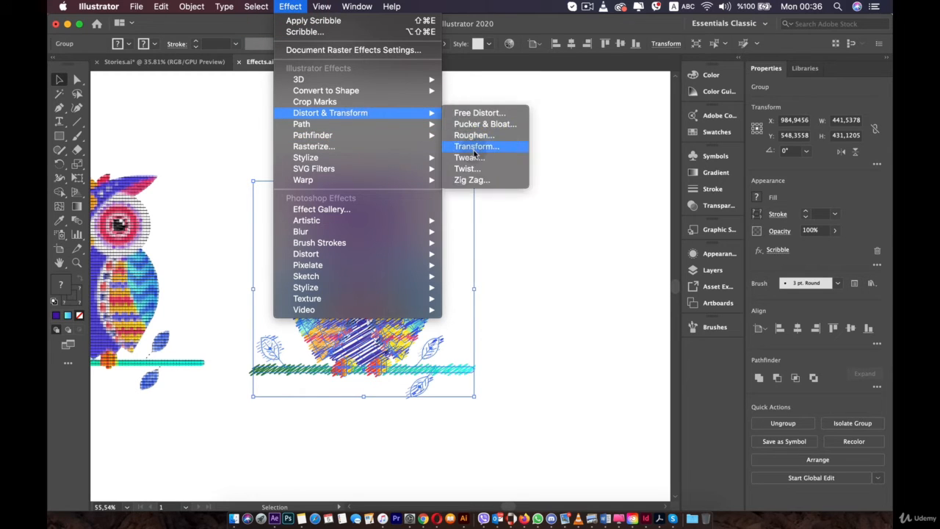
click(476, 173)
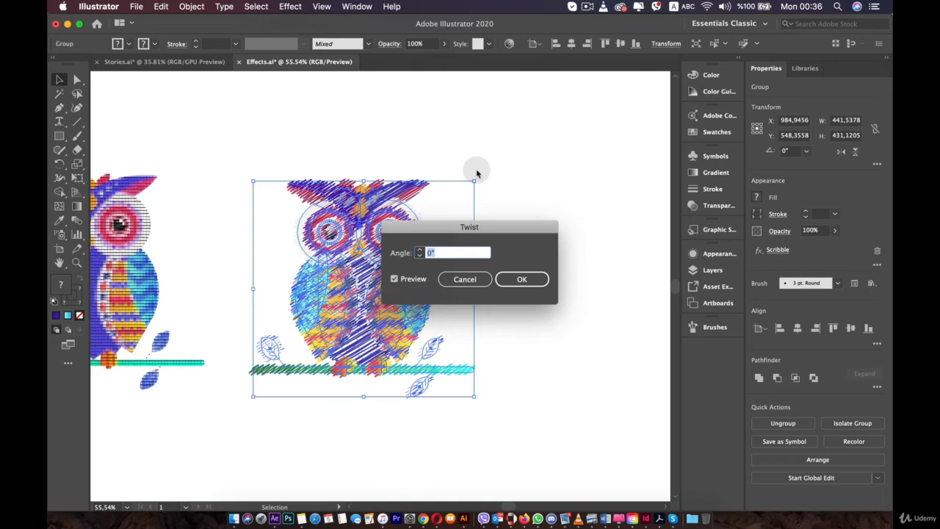
click(420, 251)
click(421, 252)
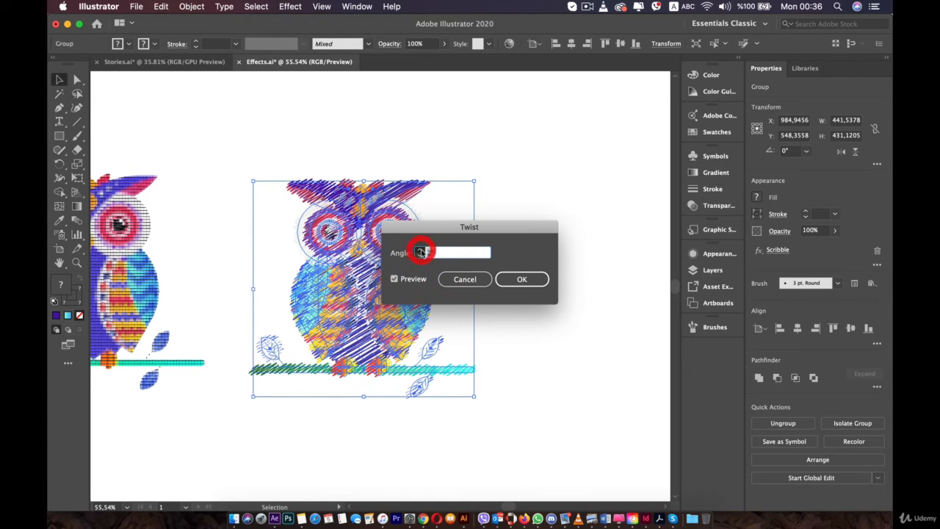
click(421, 251)
click(421, 251)
click(527, 279)
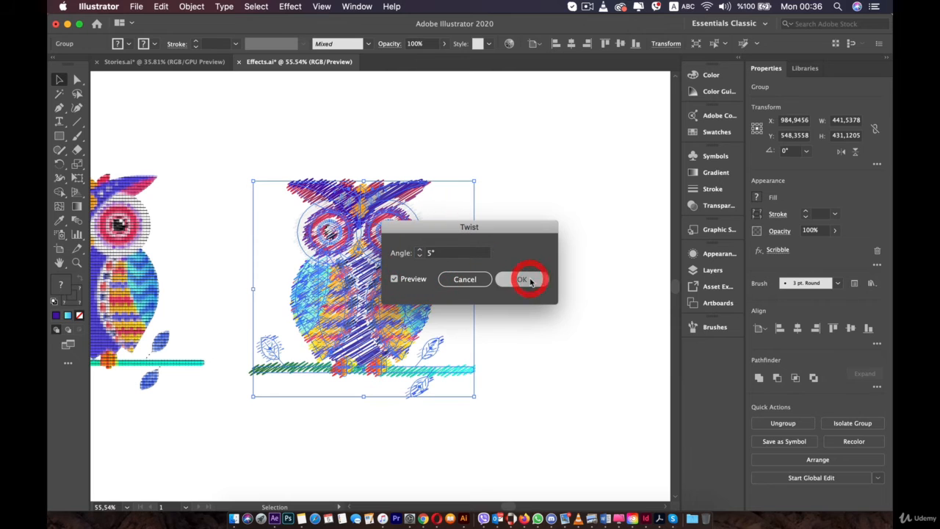
click(528, 279)
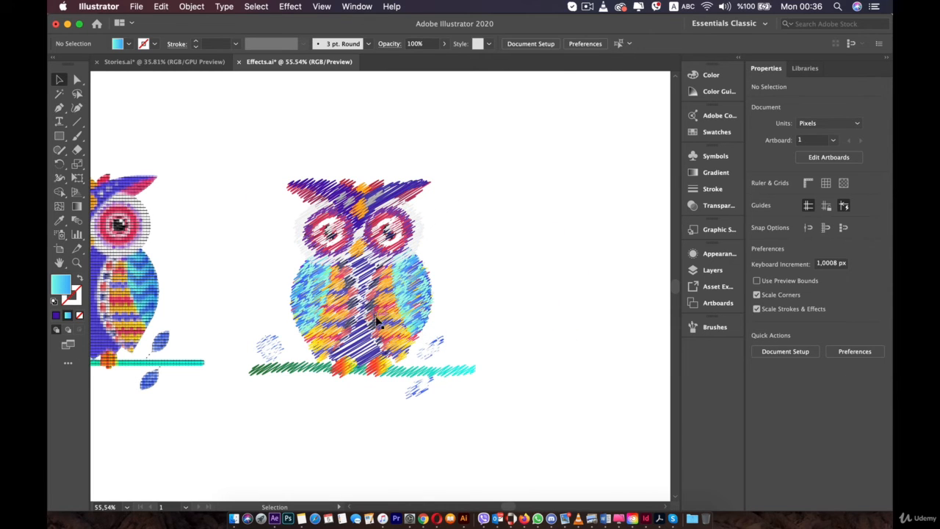
Step: Show the graphic styles, and try to save a style with nothing selected, deleting it again
click(716, 230)
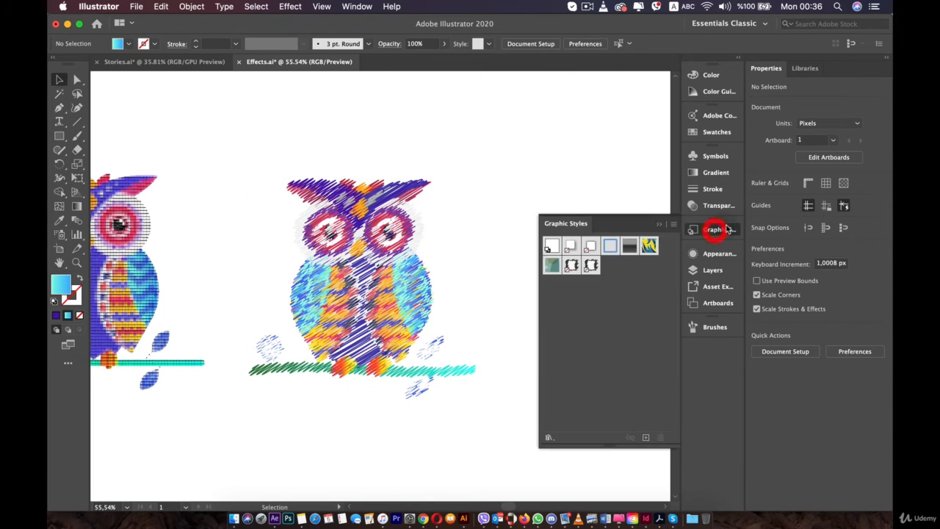
click(610, 327)
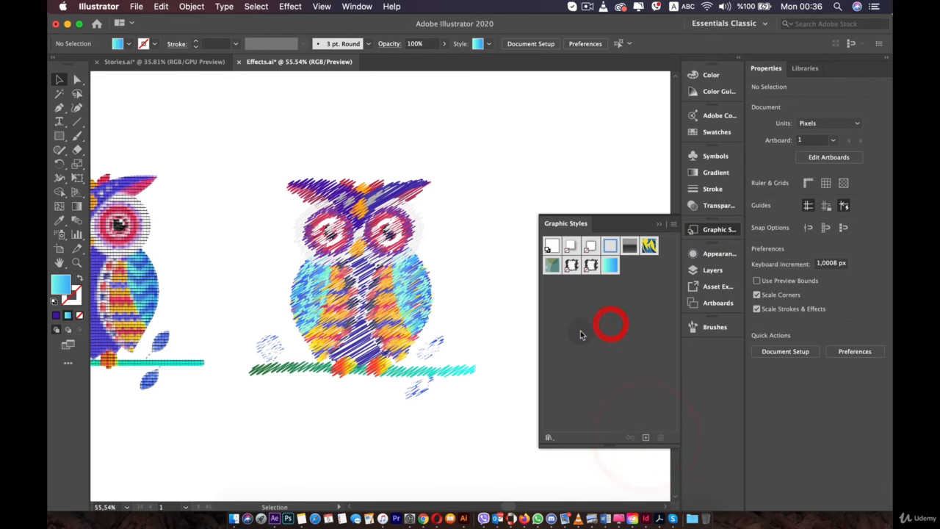
click(615, 270)
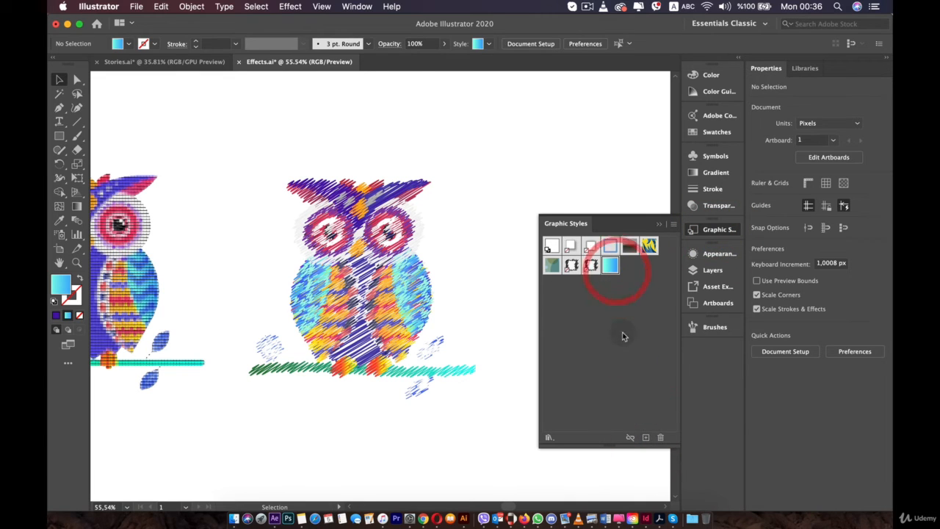
click(659, 436)
click(499, 285)
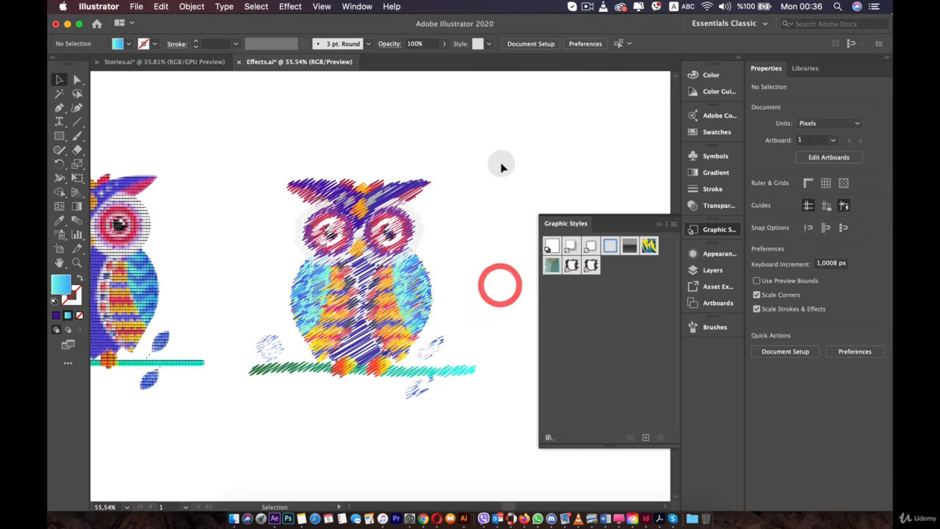
Step: Save the owl group's combined Scribble and Twist appearance as a new graphic style, and deselect the owl
drag(501, 167, 430, 248)
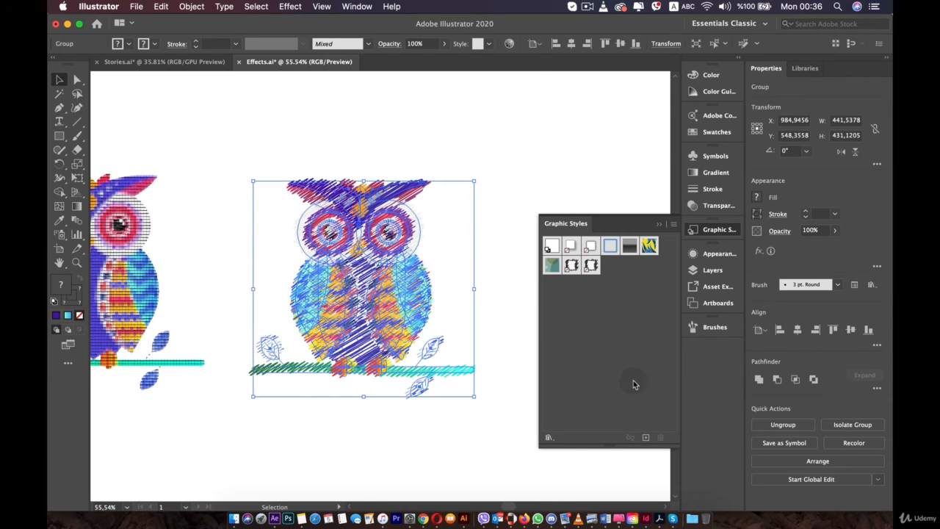
click(644, 435)
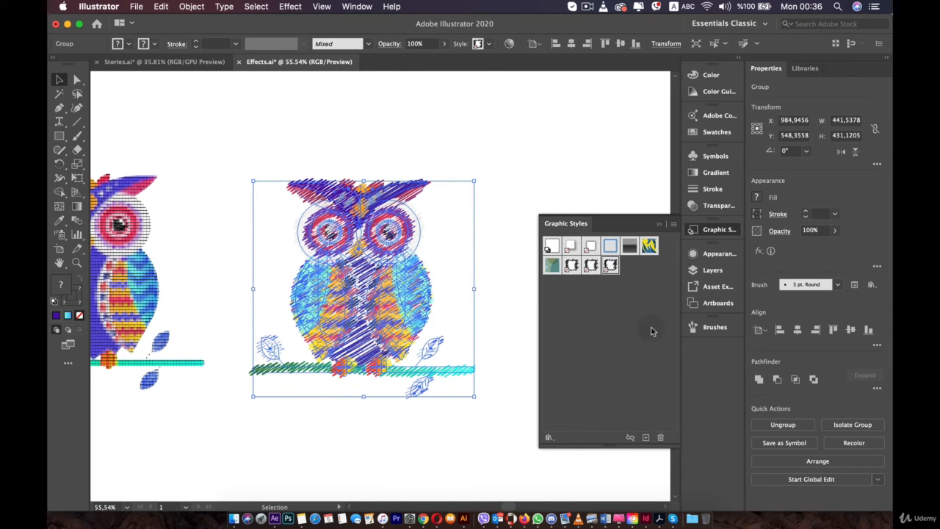
click(494, 150)
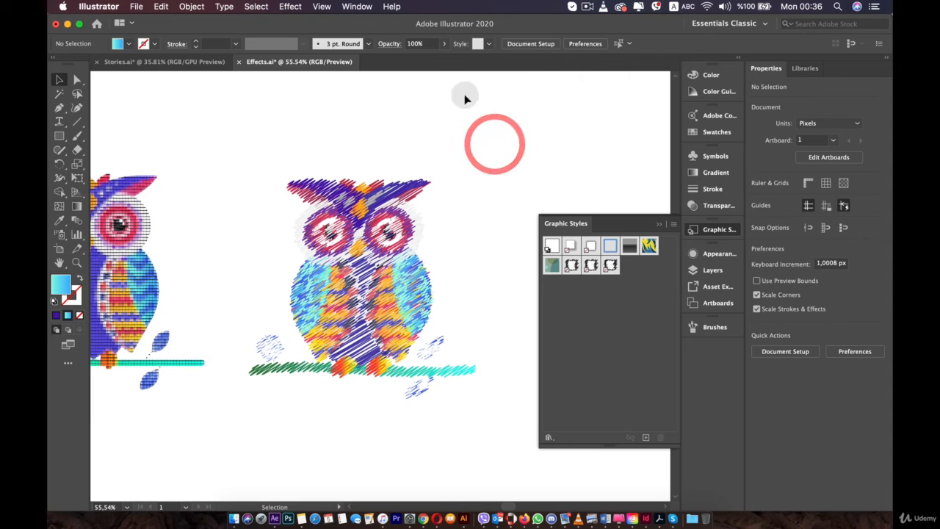
Step: Draw a rectangle about 205 by 187 px above and to the right of the owl and apply the newly saved graphic style
click(54, 136)
drag(512, 115, 616, 210)
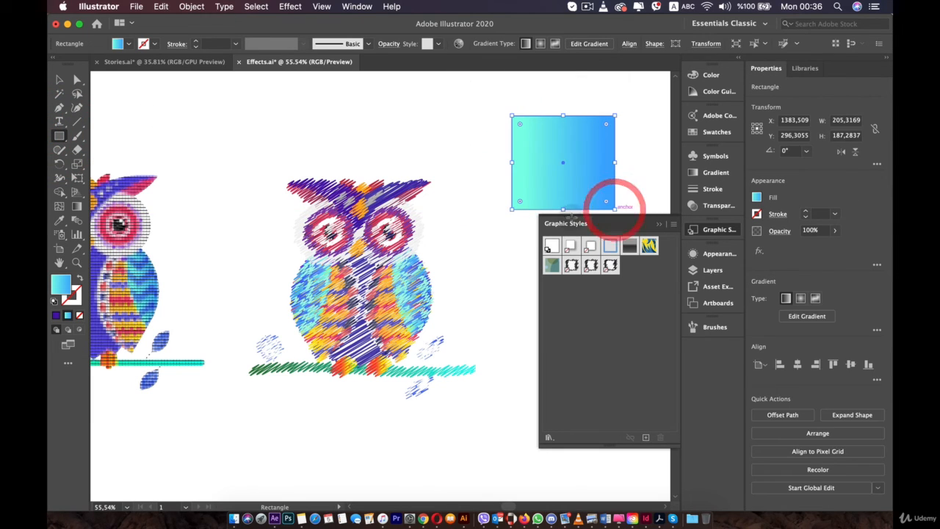
click(611, 265)
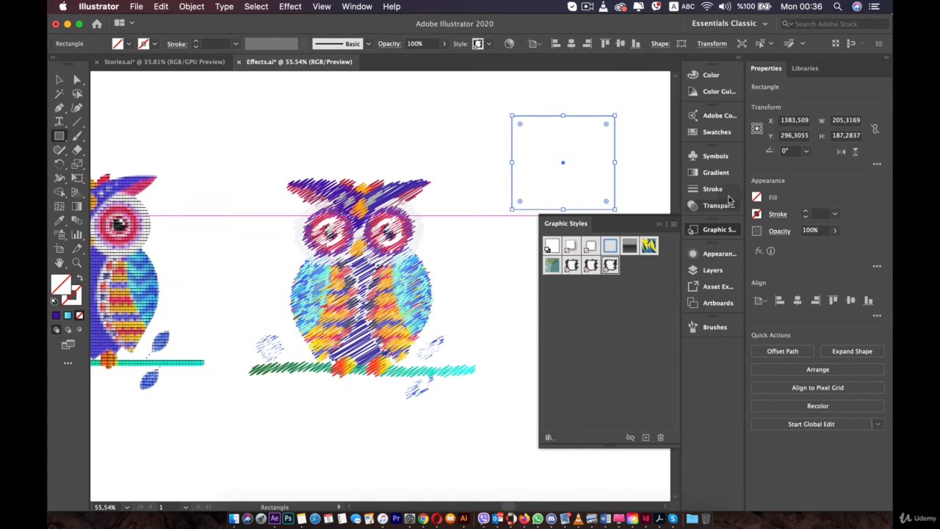
Step: Fill the styled rectangle with the violet-blue gradient swatch
click(756, 198)
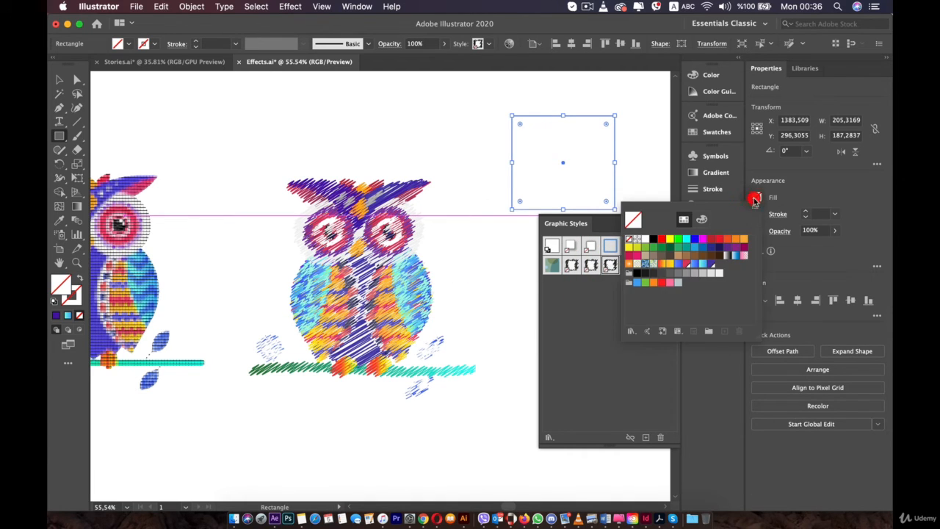
click(677, 265)
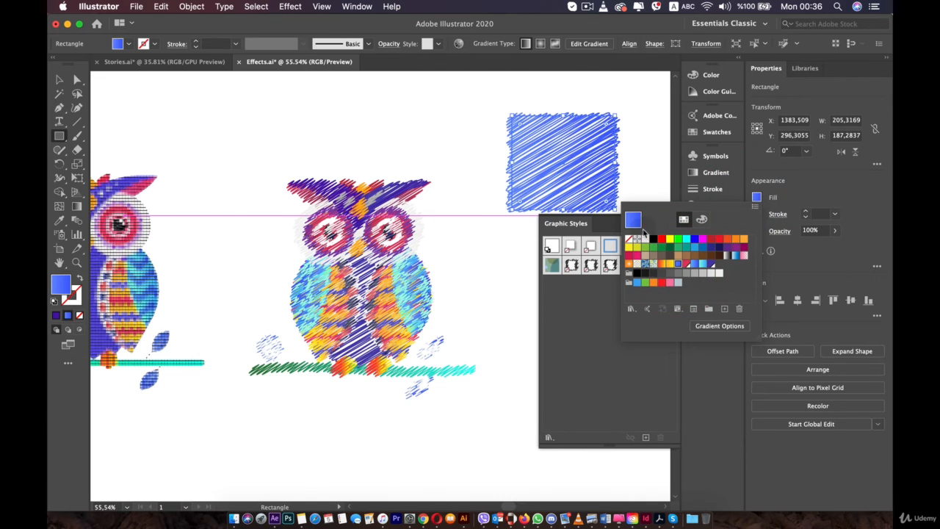
Step: Show the rectangle's appearance attributes, move its Twist effect below the fill, and return it above the stroke
click(505, 266)
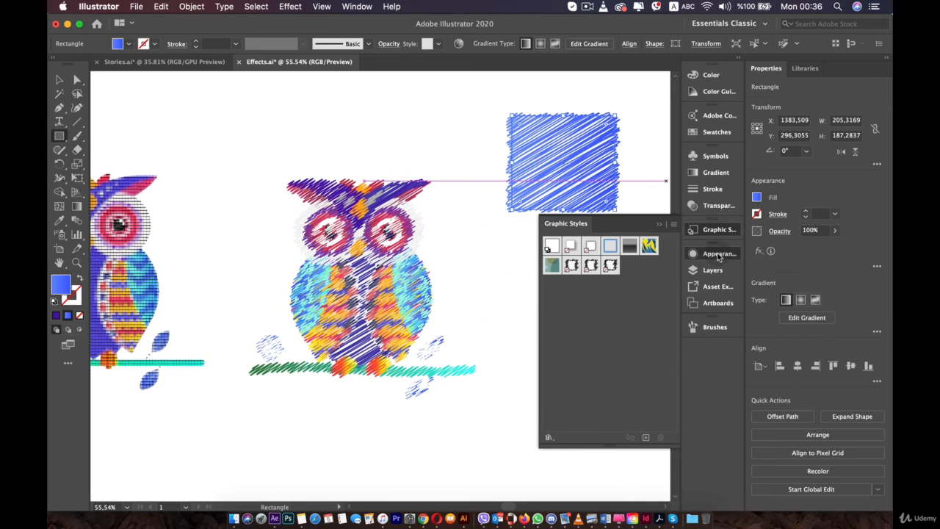
click(717, 254)
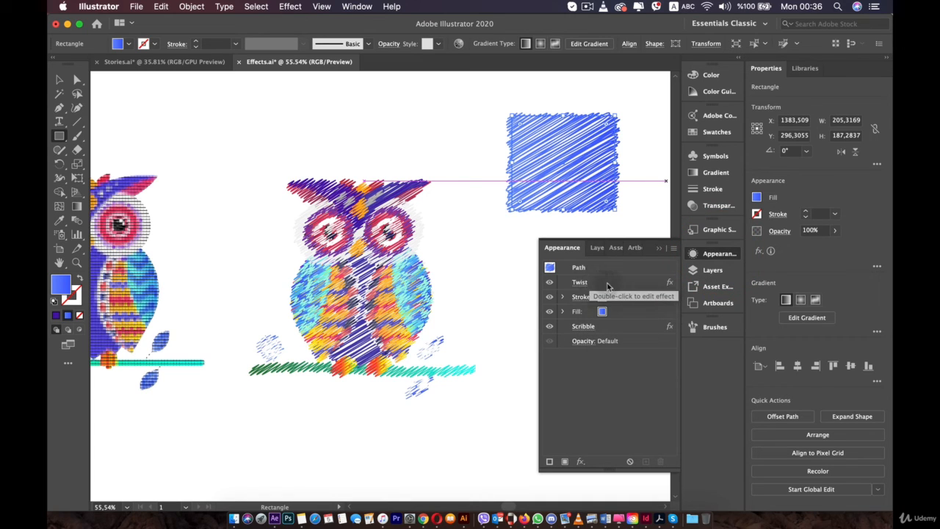
drag(606, 285, 616, 320)
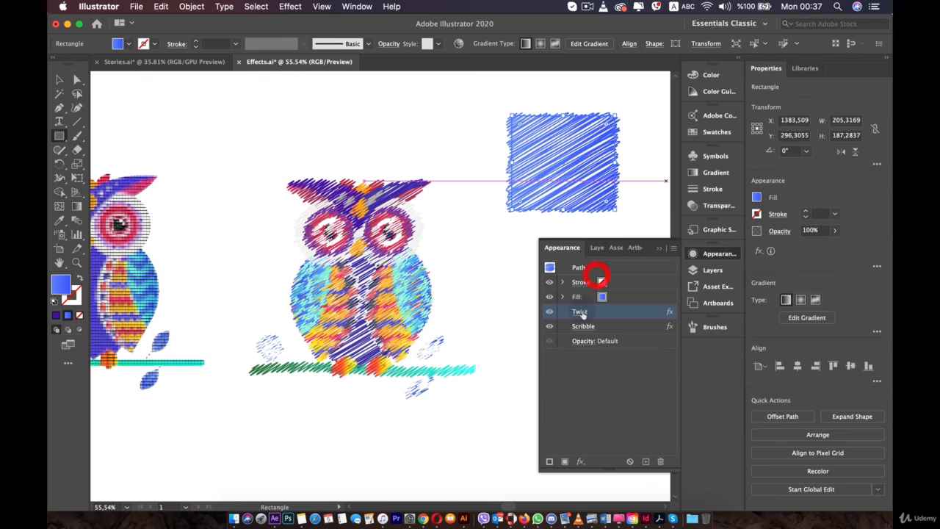
drag(639, 314, 645, 273)
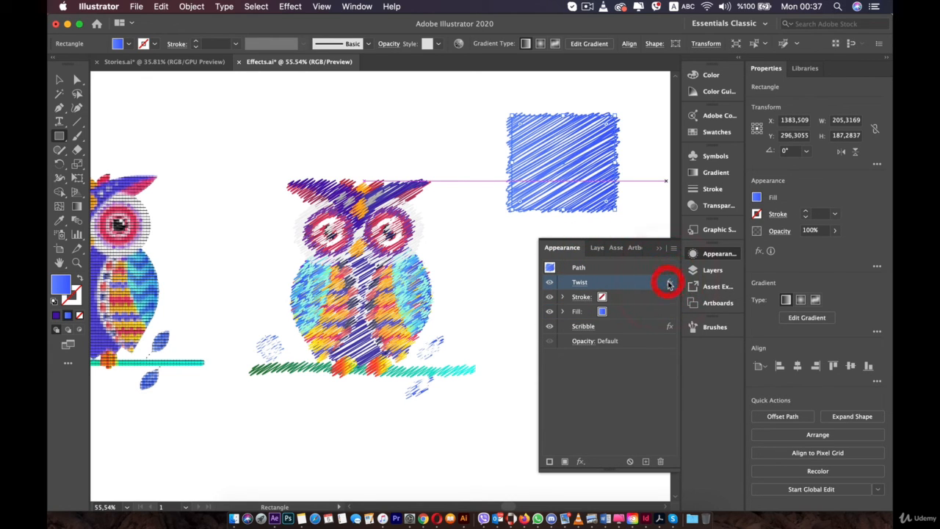
Step: Set the rectangle's Twist effect angle to 22° and close the appearance attributes
click(669, 284)
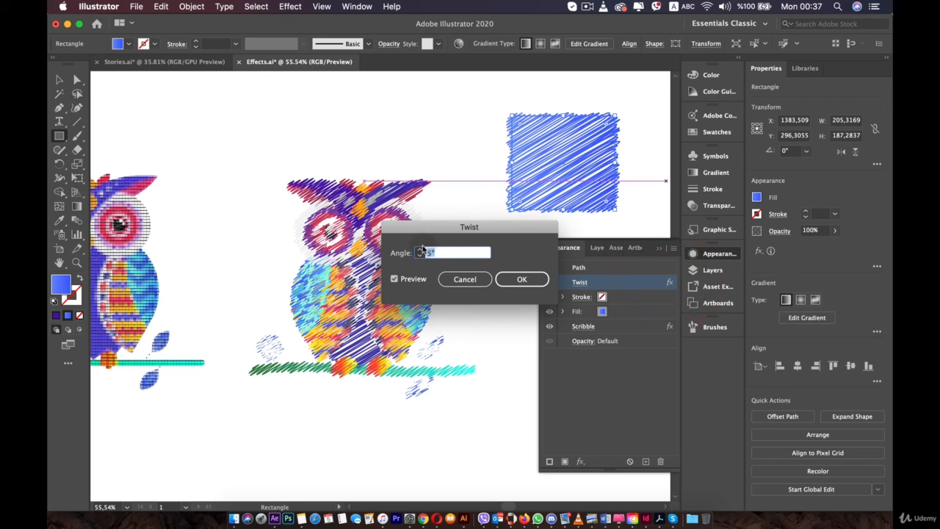
text(22)
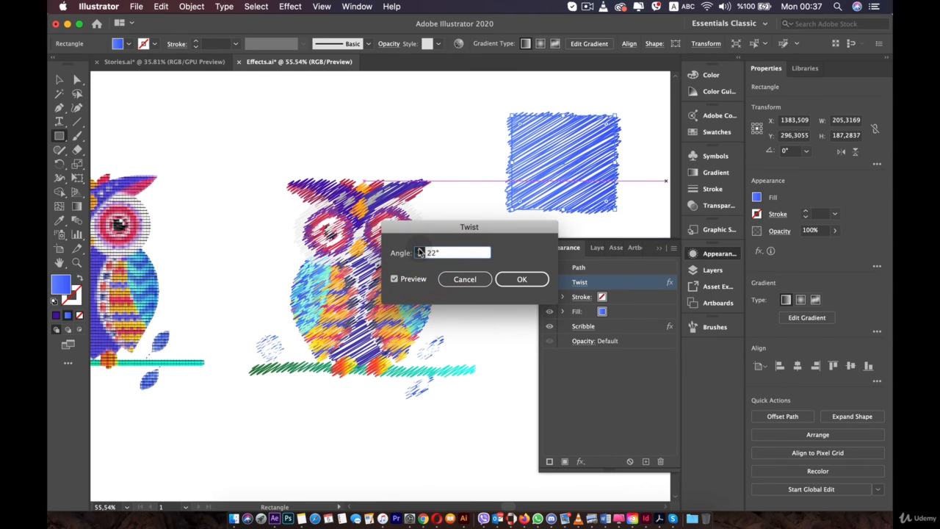
click(522, 279)
click(612, 393)
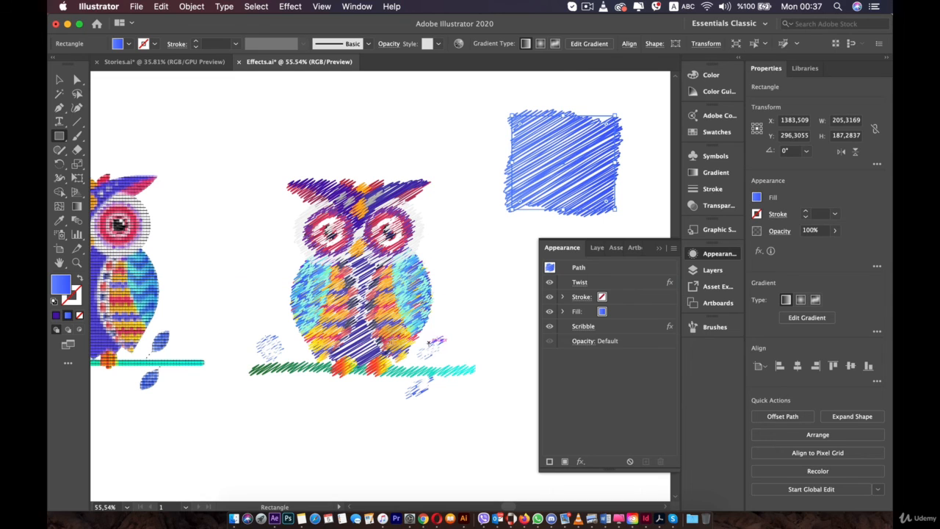
click(704, 257)
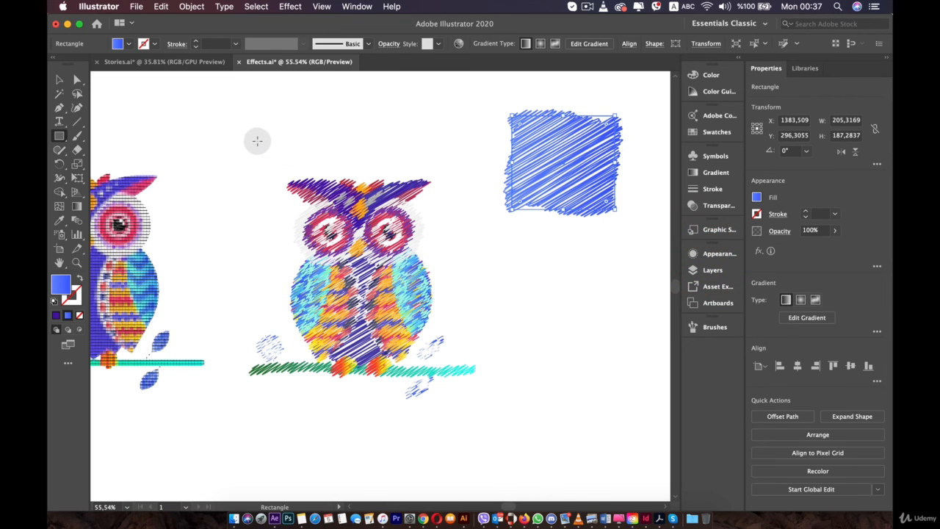